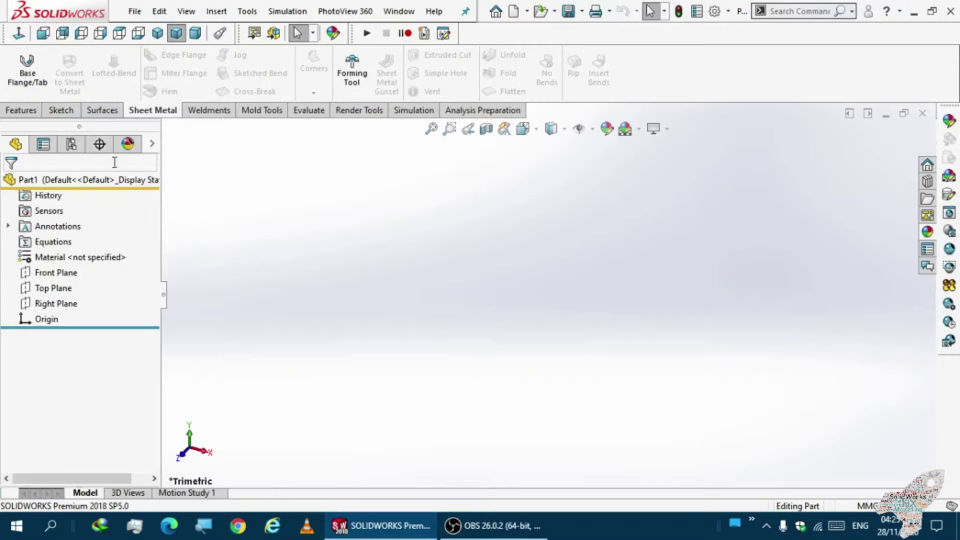
Step: Sketch a center rectangle on the Top Plane centred at the origin, about 176 by 98 mm
click(61, 110)
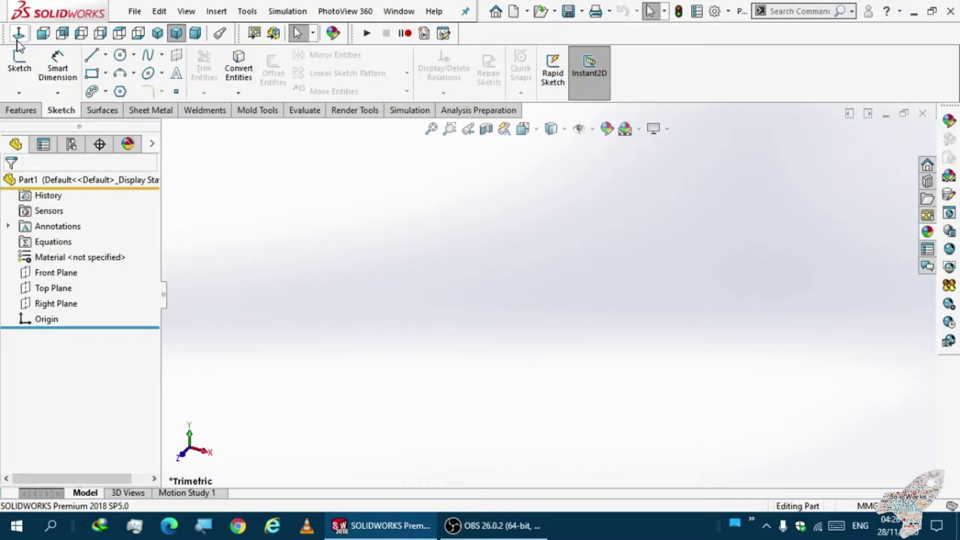
click(19, 62)
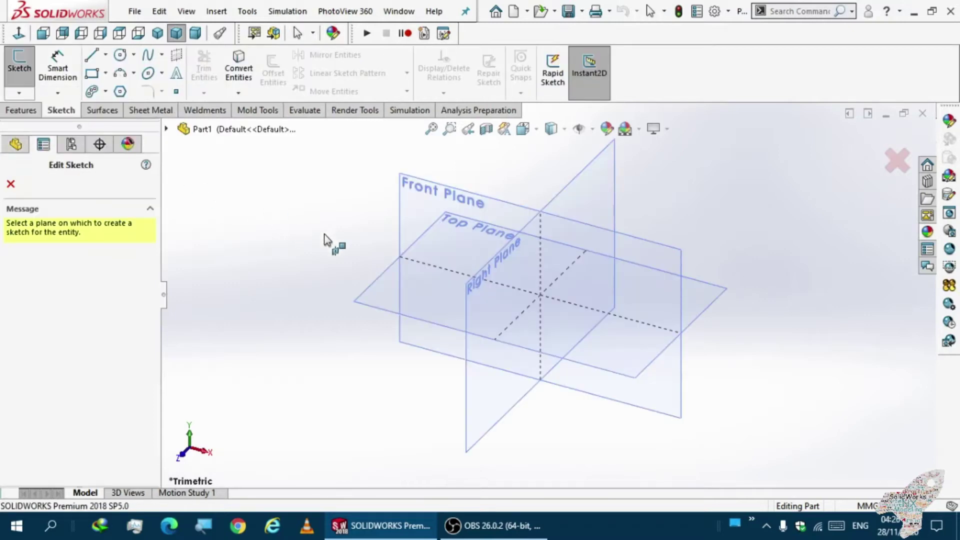
click(376, 294)
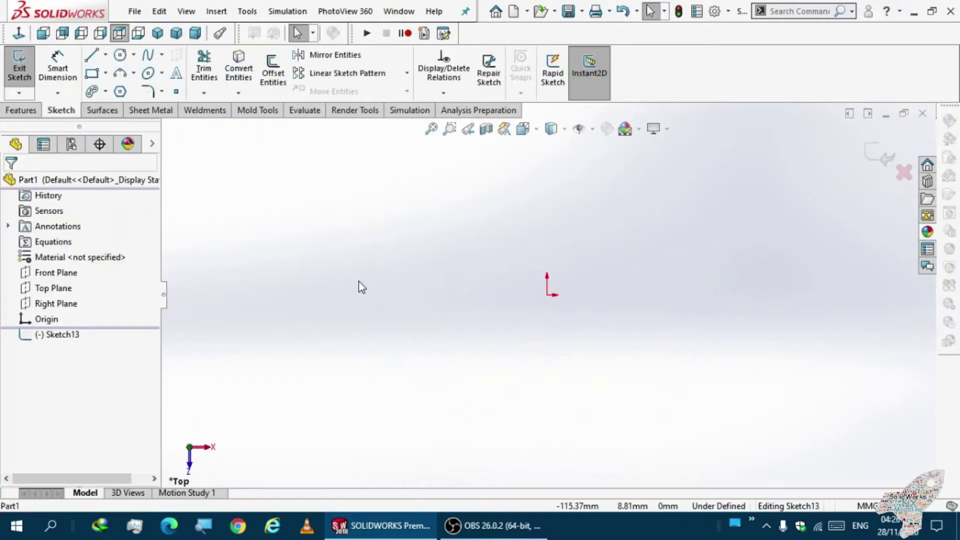
click(99, 74)
click(62, 237)
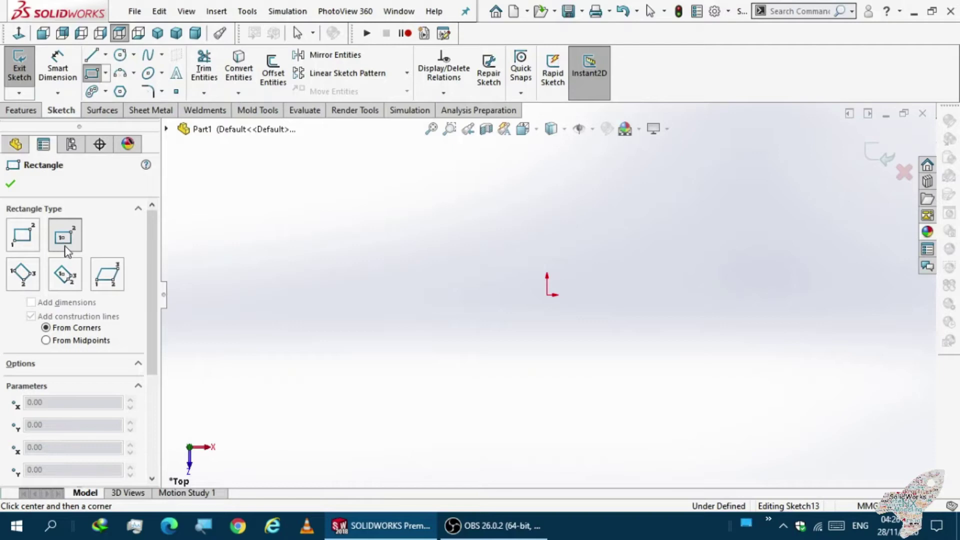
click(547, 295)
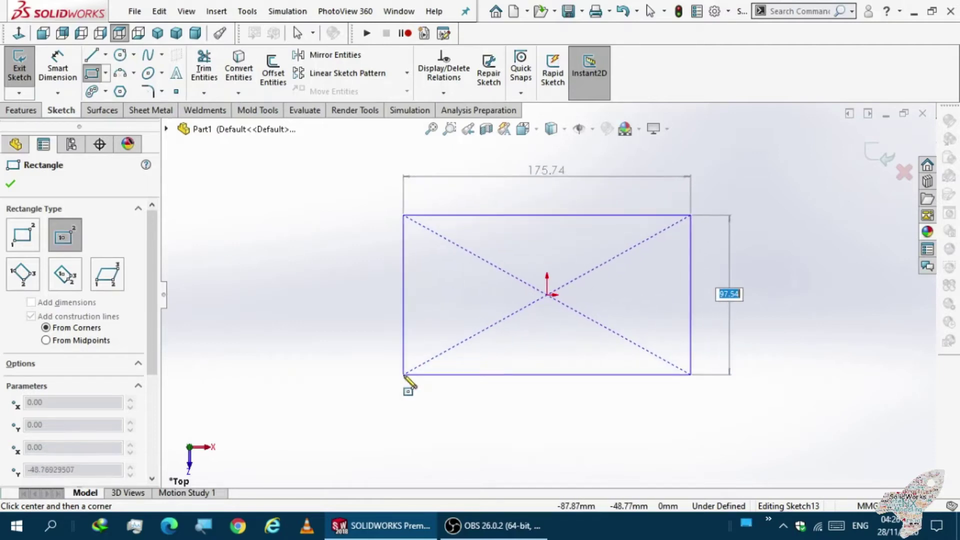
click(405, 375)
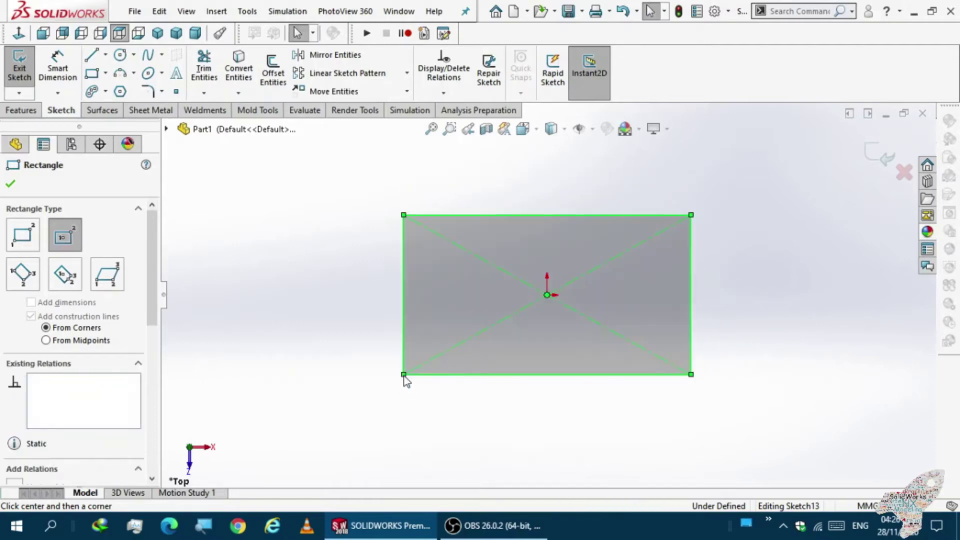
Step: Dimension the rectangle's top edge to a 150 mm width
click(59, 72)
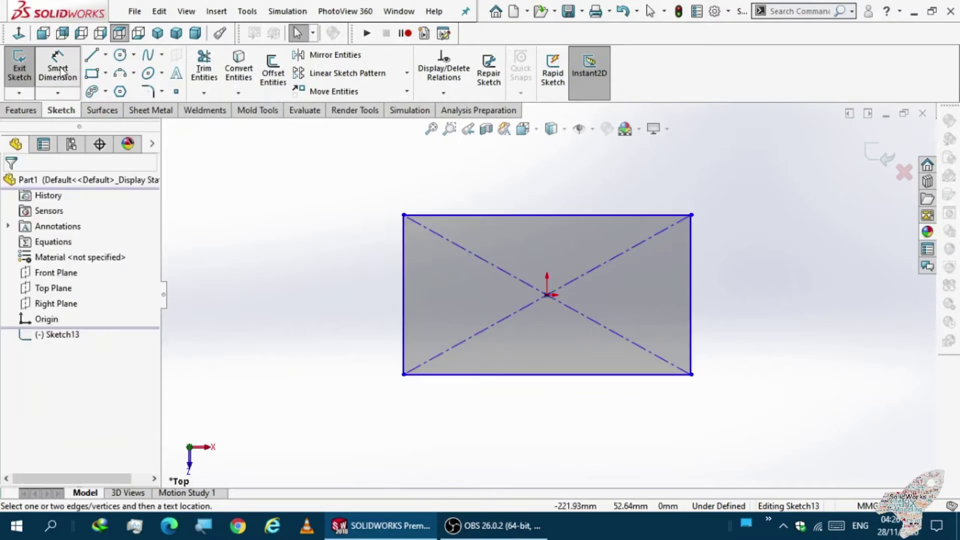
click(561, 215)
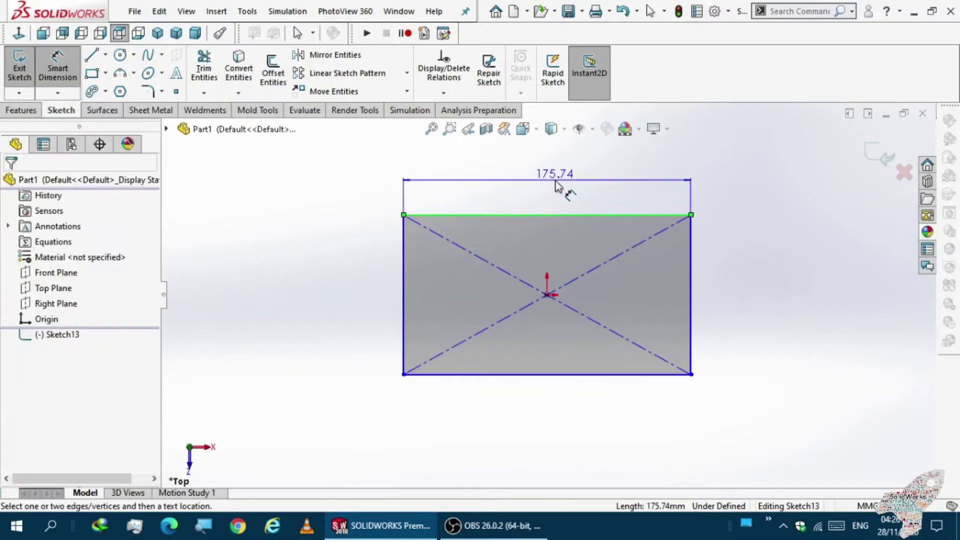
click(559, 186)
text(150)
key(Return)
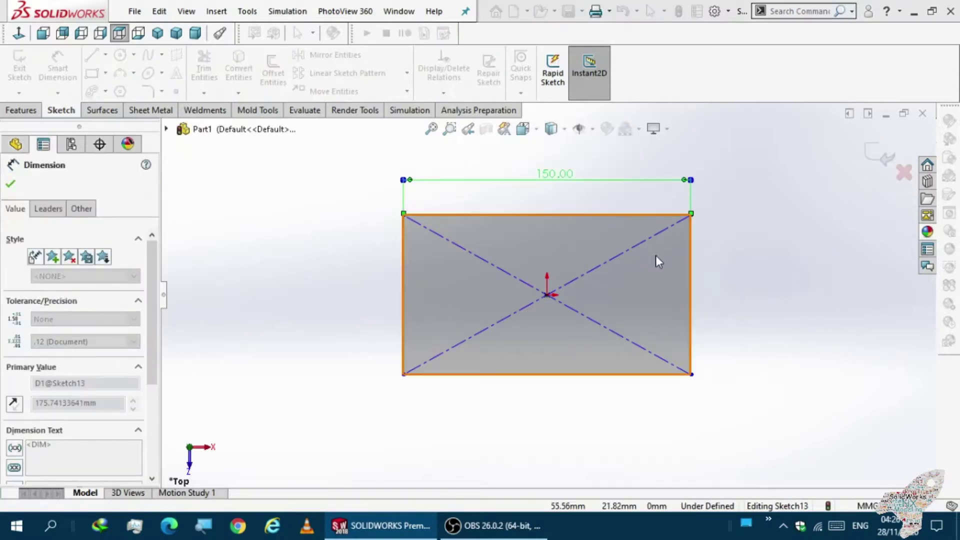
key(Escape)
Step: Dimension the right edge to an 82 mm height and exit the sketch
click(692, 283)
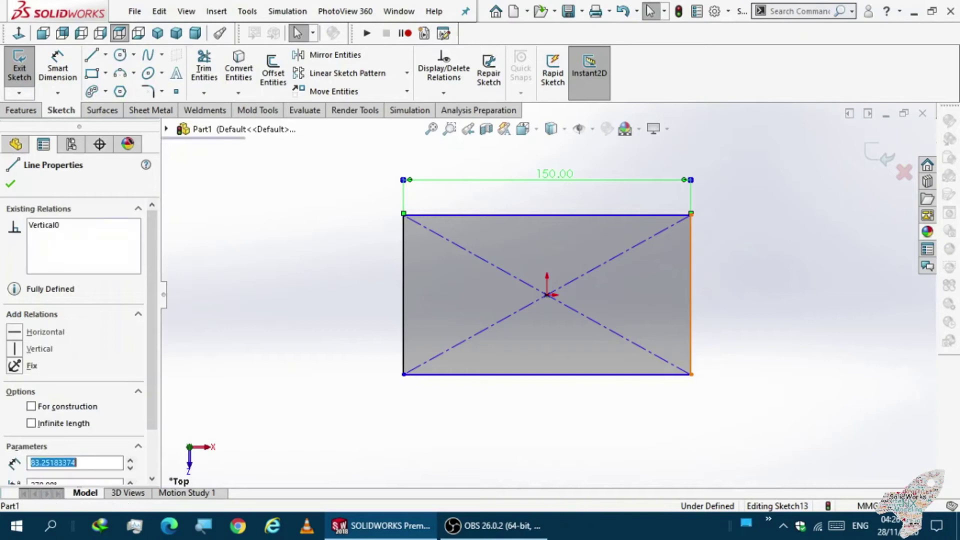
key(Escape)
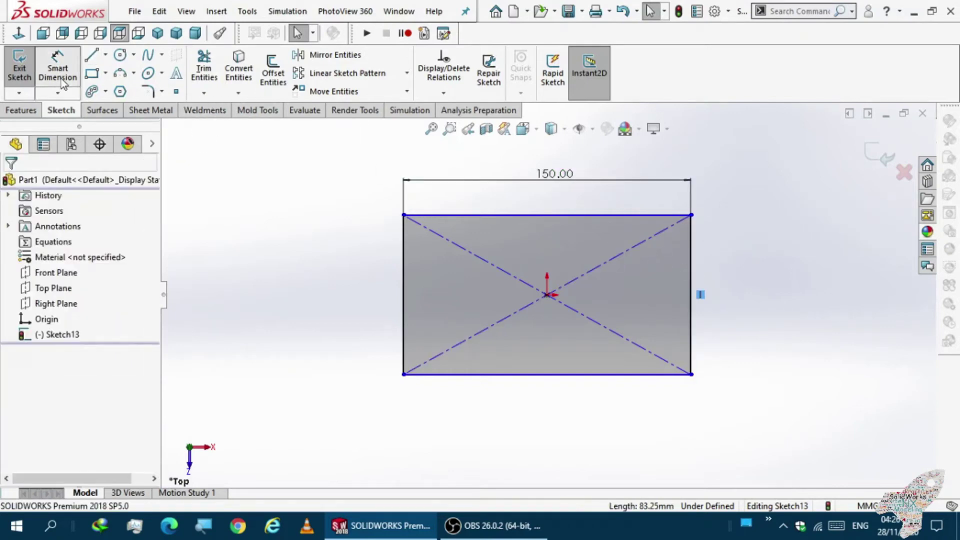
click(61, 79)
click(691, 263)
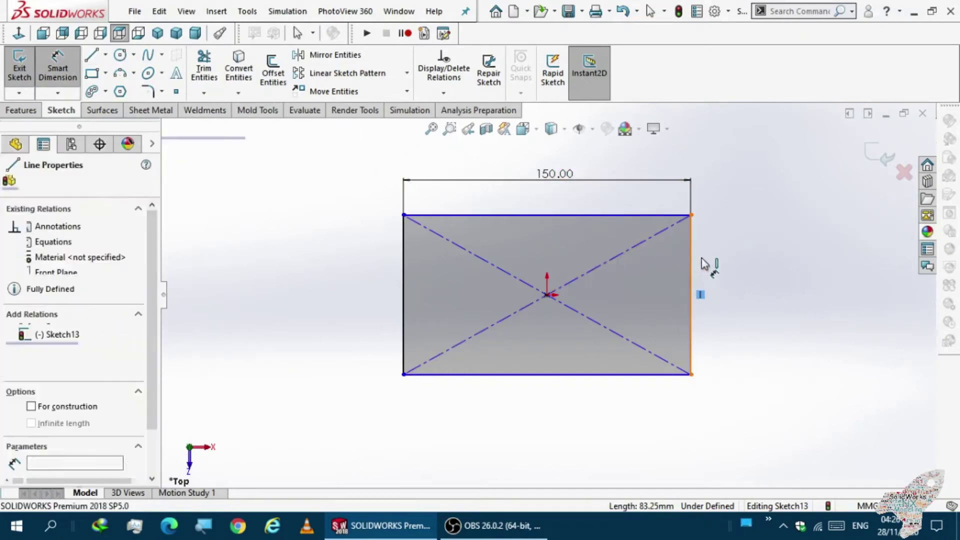
click(722, 263)
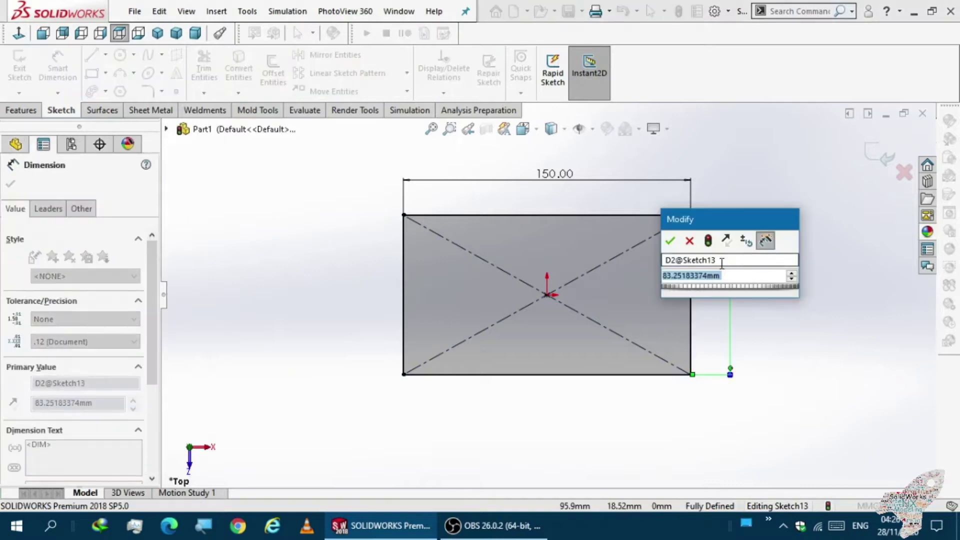
text(82)
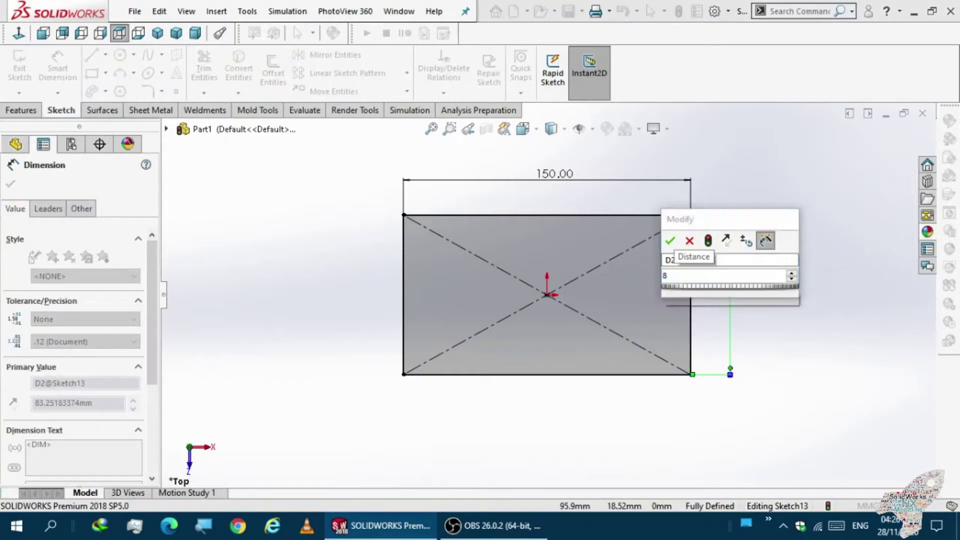
key(Return)
key(Escape)
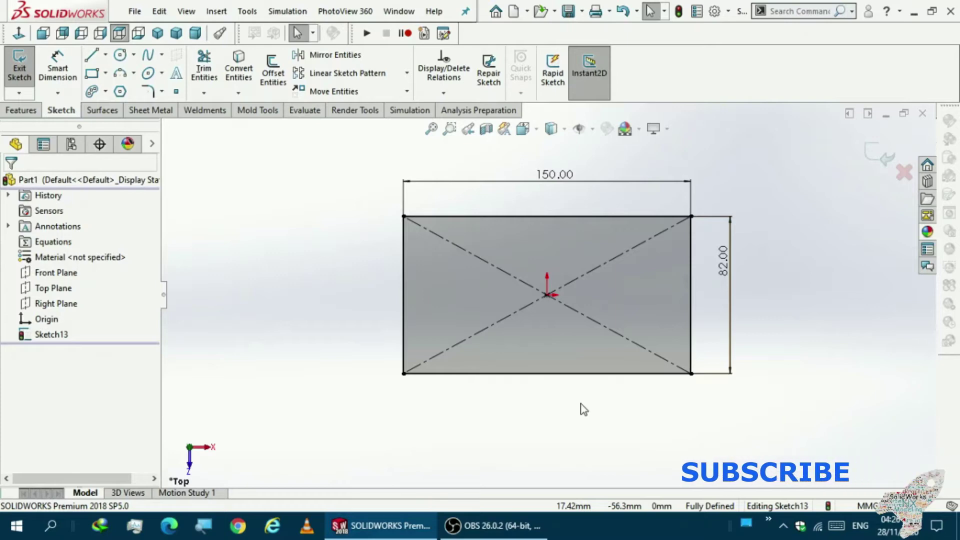
click(11, 69)
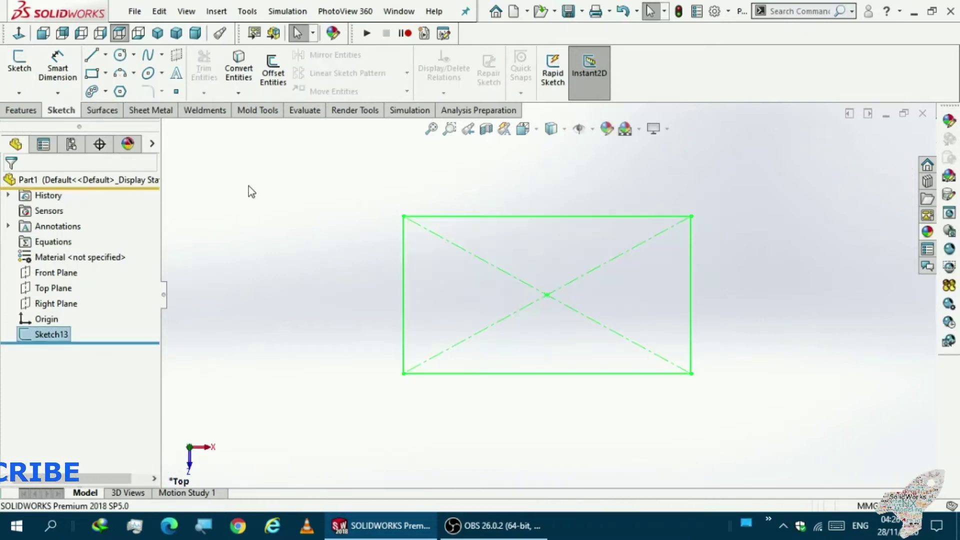
Step: Create a 1.00 mm thick Base Flange from the rectangle sketch with K-factor 0.5
mouse_move(260, 214)
middle_down()
mouse_move(266, 176)
mouse_move(257, 215)
mouse_move(226, 196)
middle_up()
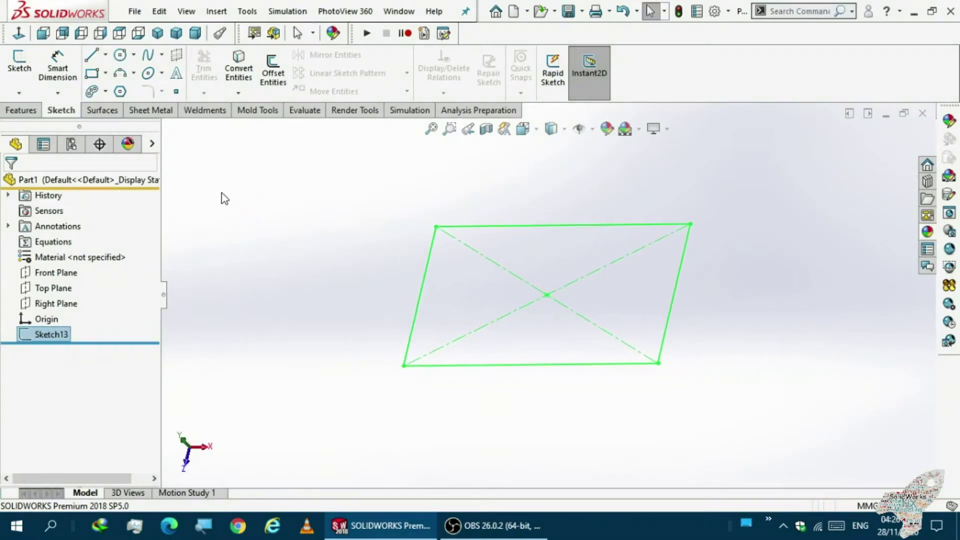
click(152, 110)
mouse_move(380, 271)
middle_down()
mouse_move(332, 260)
mouse_move(389, 242)
middle_up()
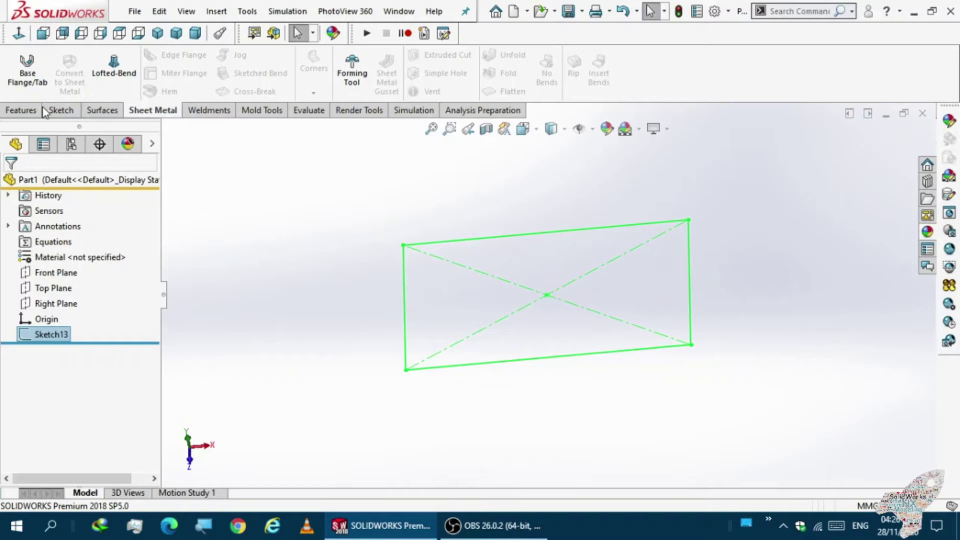
click(19, 79)
mouse_move(379, 276)
middle_down()
mouse_move(393, 229)
mouse_move(414, 215)
mouse_move(369, 223)
middle_up()
mouse_move(452, 259)
middle_down()
mouse_move(476, 270)
mouse_move(430, 272)
mouse_move(471, 264)
middle_up()
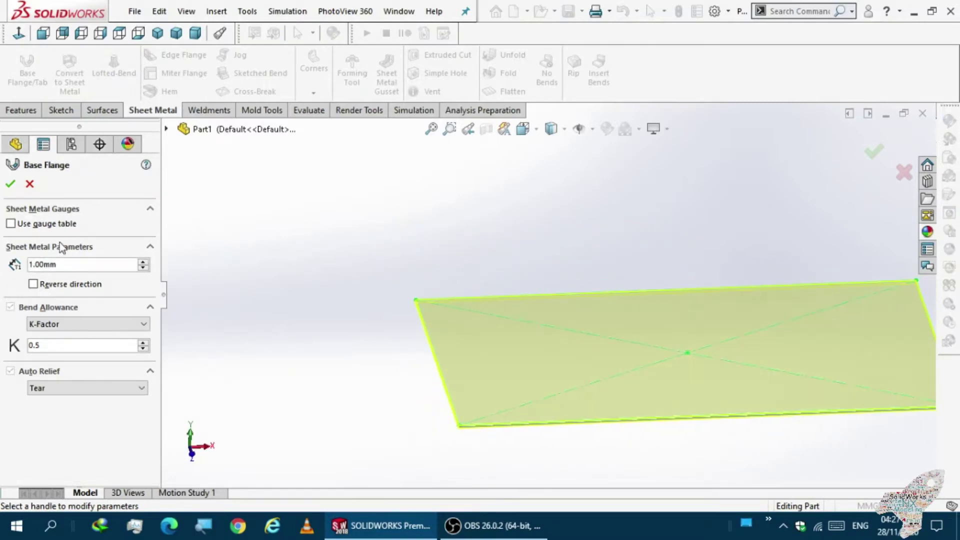
click(10, 186)
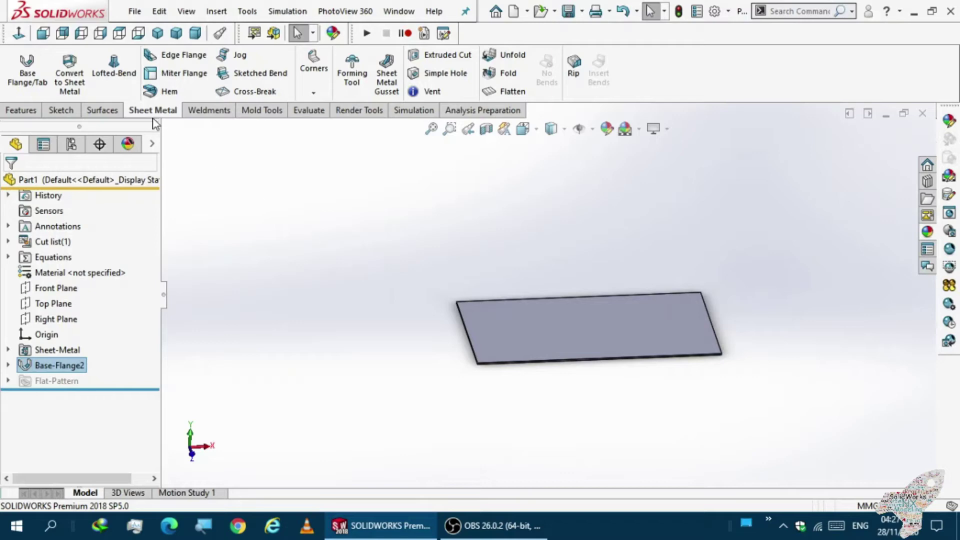
Step: Start an edge flange on the base plate's left edge and pull it upright
click(156, 61)
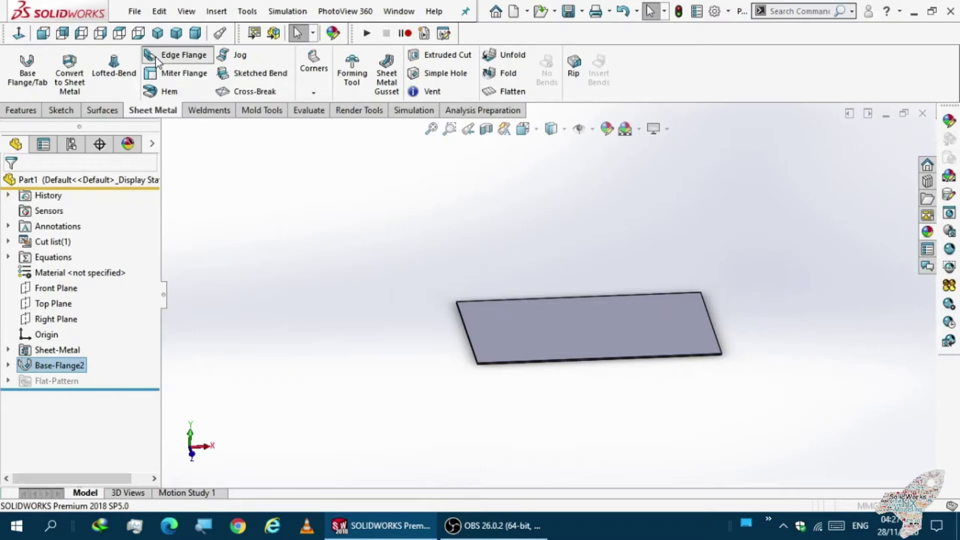
scroll(484, 343, down, 3)
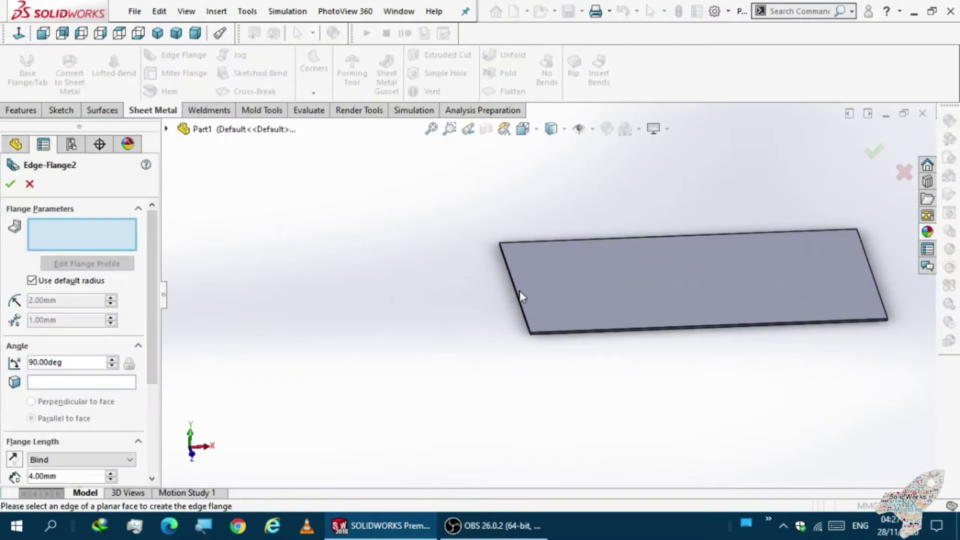
scroll(520, 292, down, 5)
middle_drag(519, 296, 531, 285)
scroll(530, 289, down, 3)
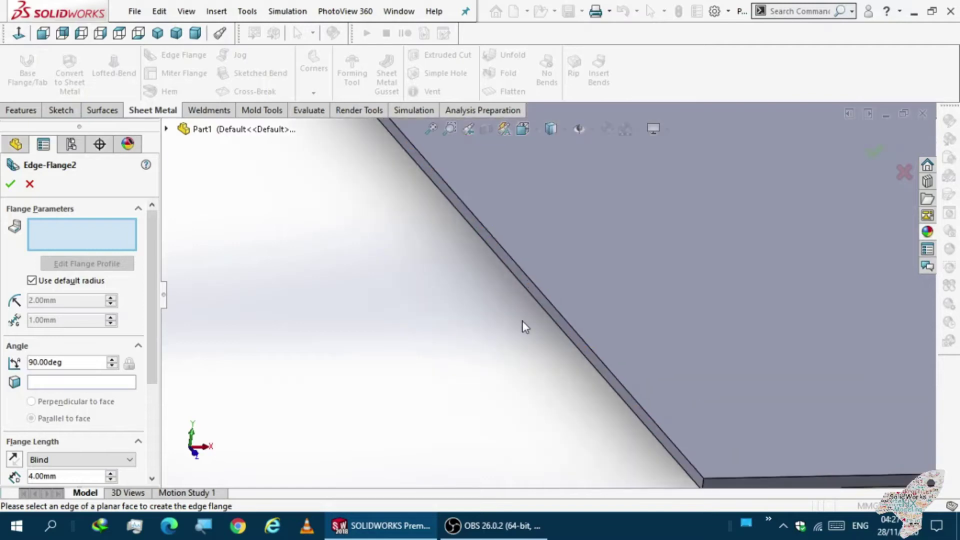
scroll(522, 321, down, 2)
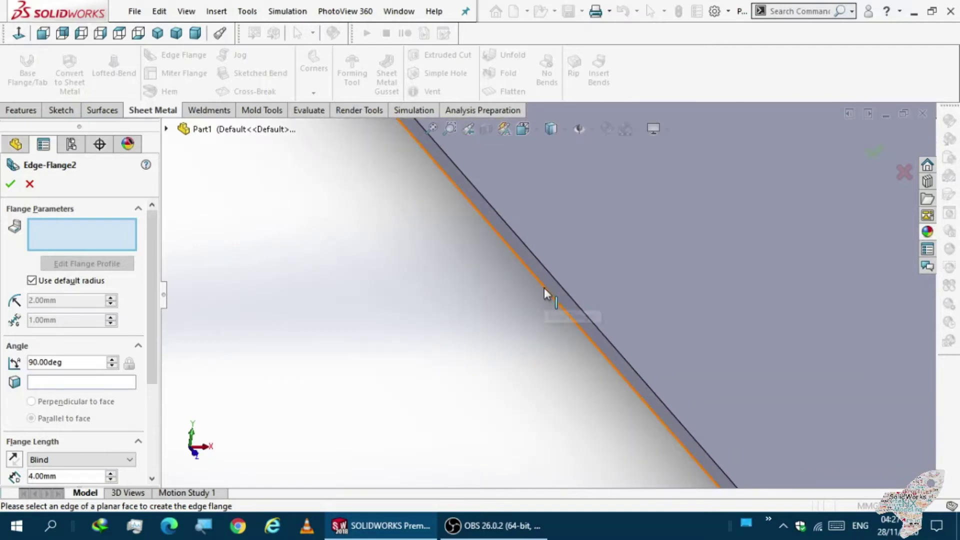
click(544, 289)
scroll(462, 308, up, 4)
scroll(463, 307, up, 3)
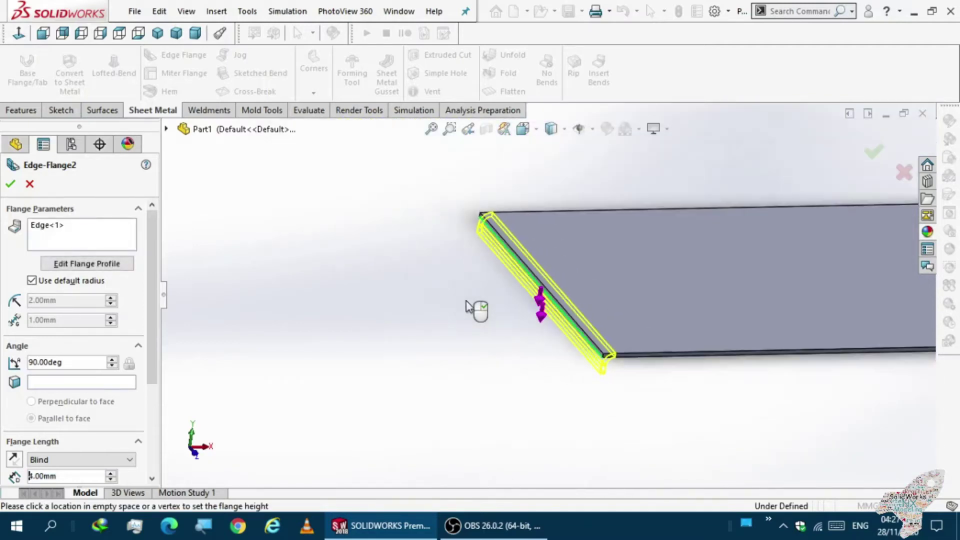
scroll(463, 308, up, 3)
click(542, 168)
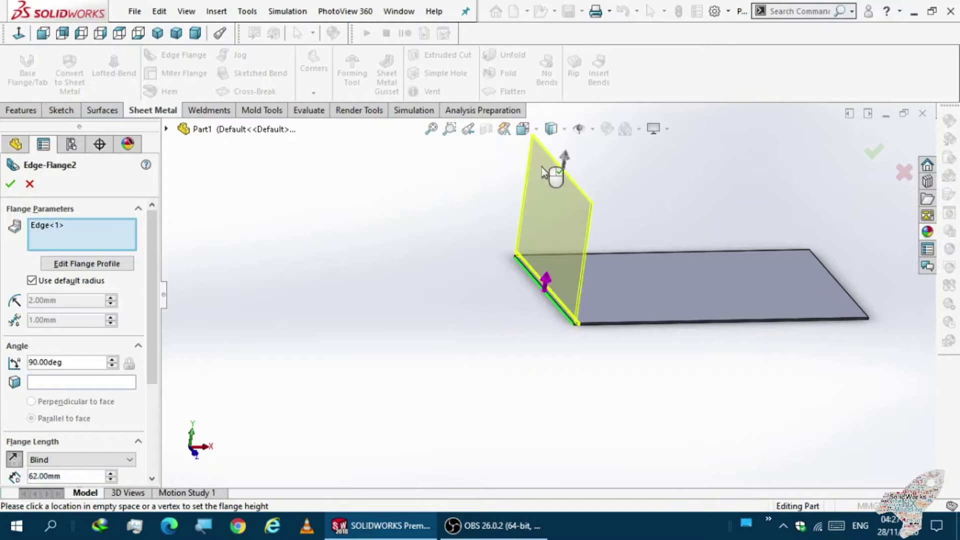
Step: Set the edge flange length to 64 mm and angle to 110°, then accept it
middle_drag(505, 199, 452, 195)
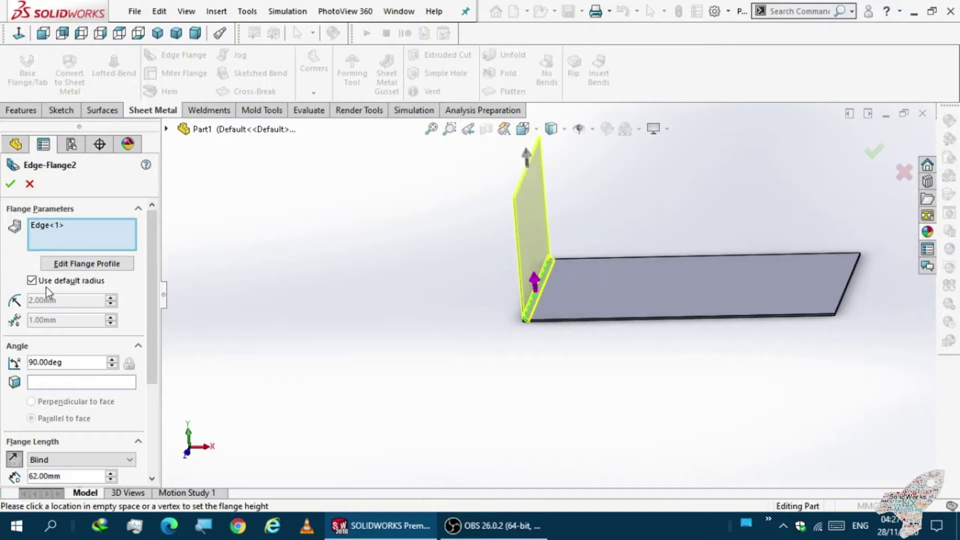
scroll(60, 363, down, 3)
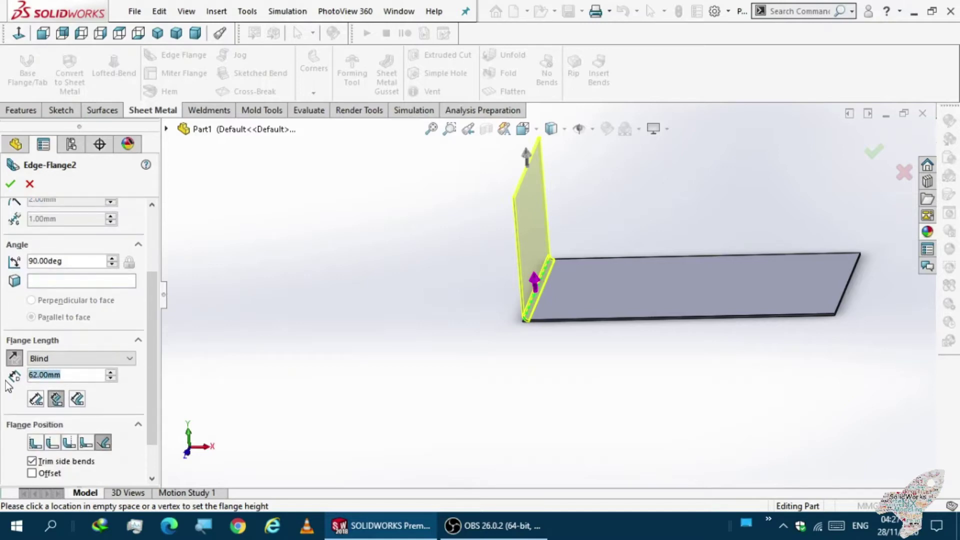
middle_drag(342, 439, 353, 408)
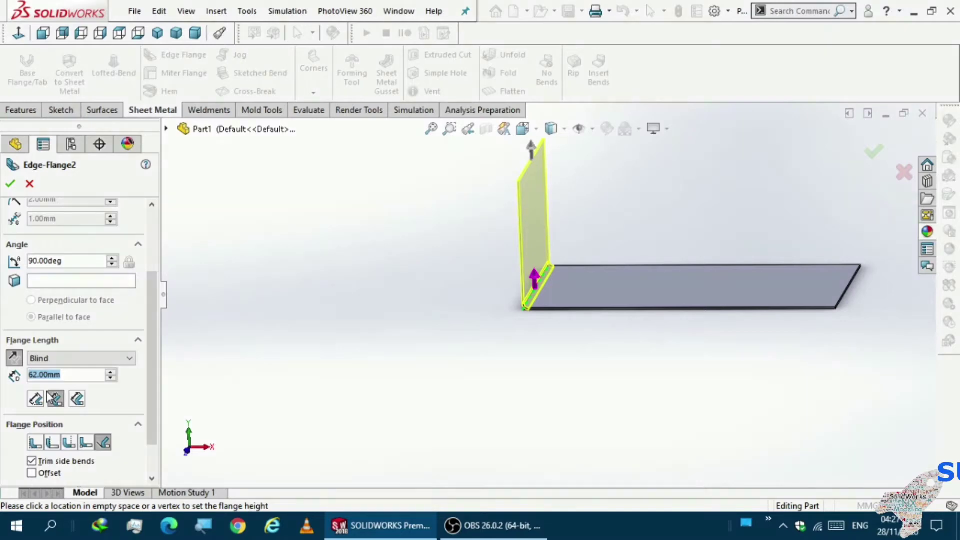
text(64)
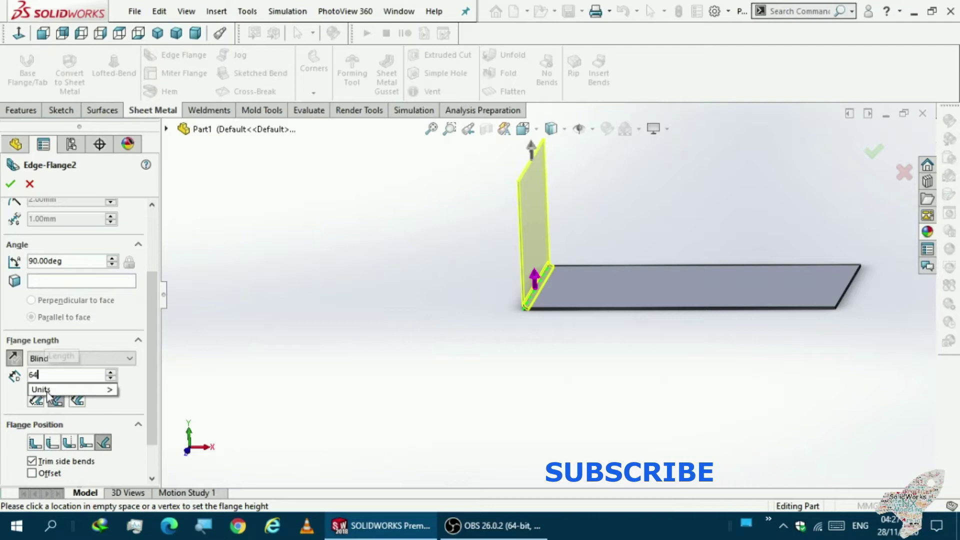
key(Return)
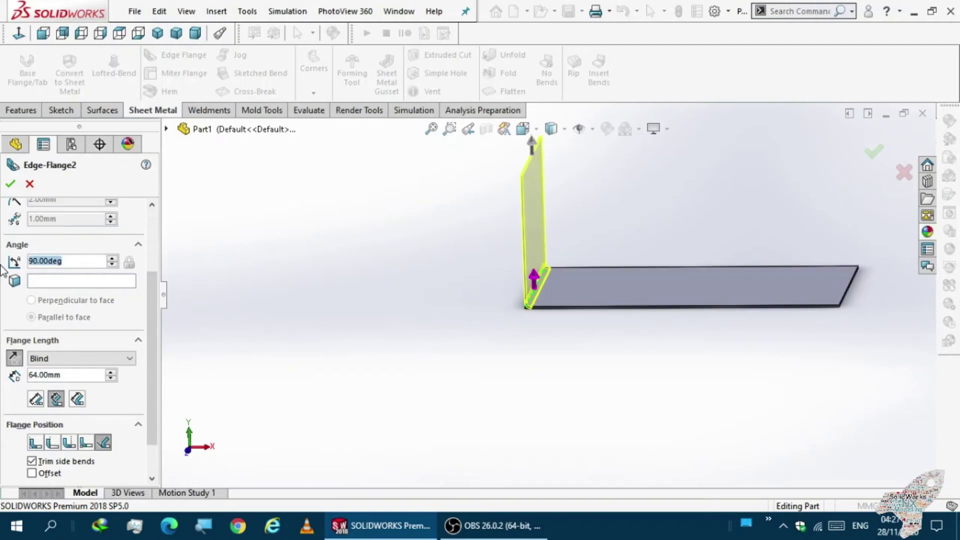
text(110)
key(Return)
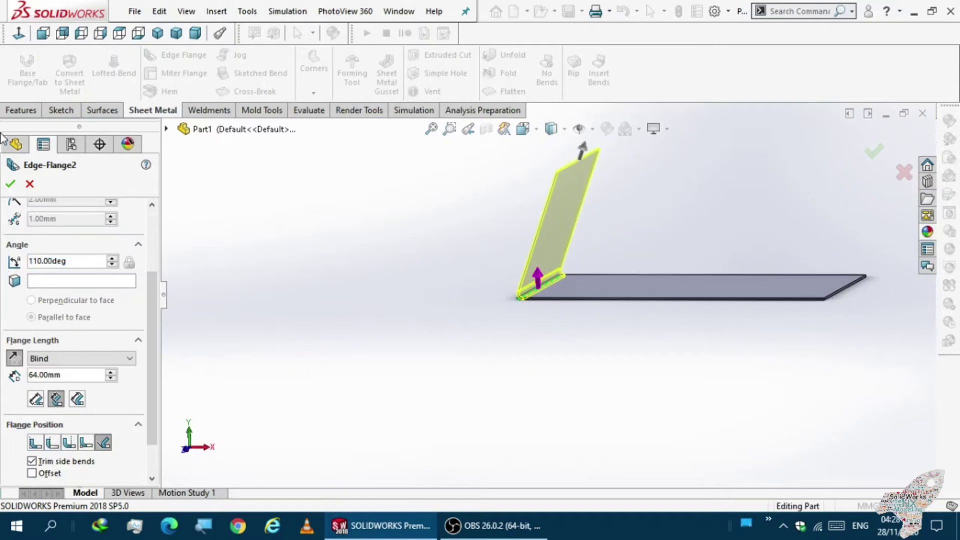
click(11, 185)
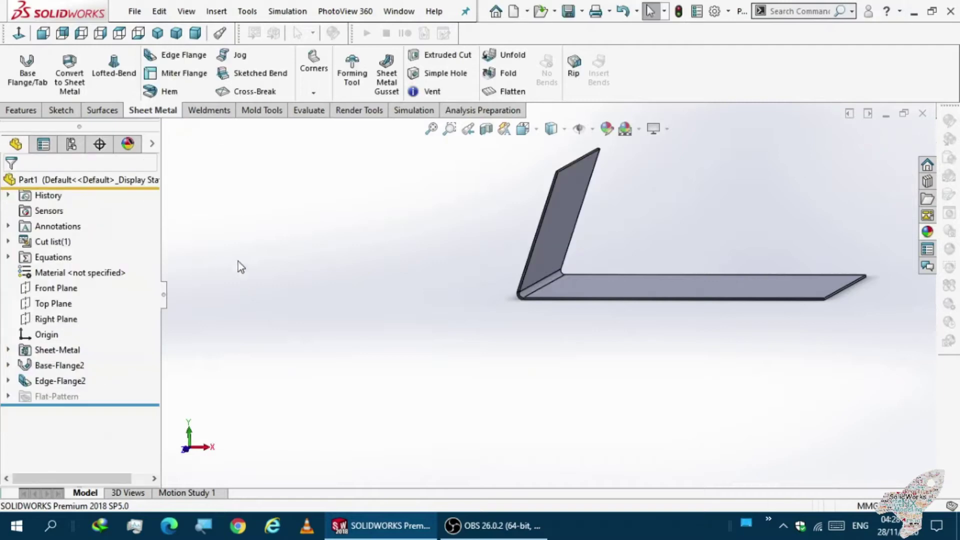
Step: Start a new sketch on the base flange face
click(726, 288)
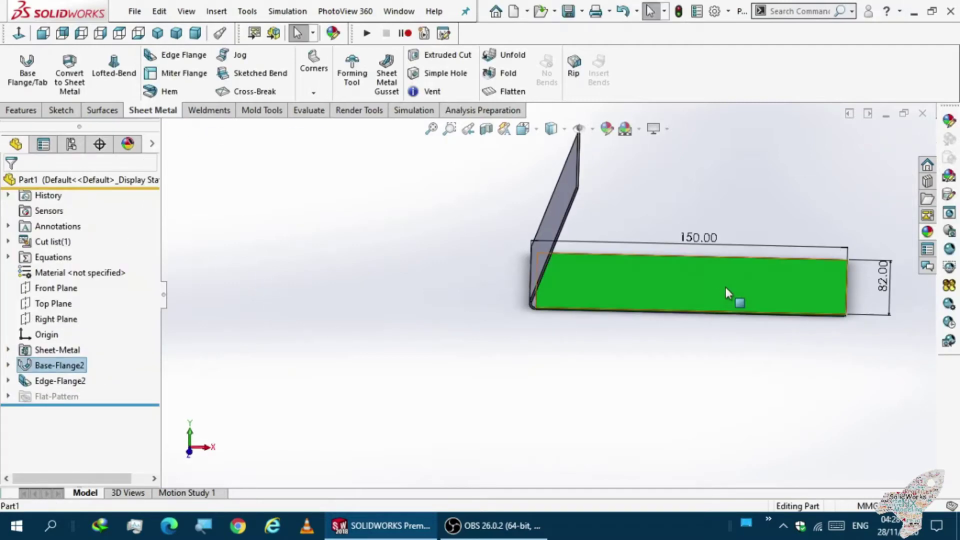
middle_drag(743, 279, 668, 275)
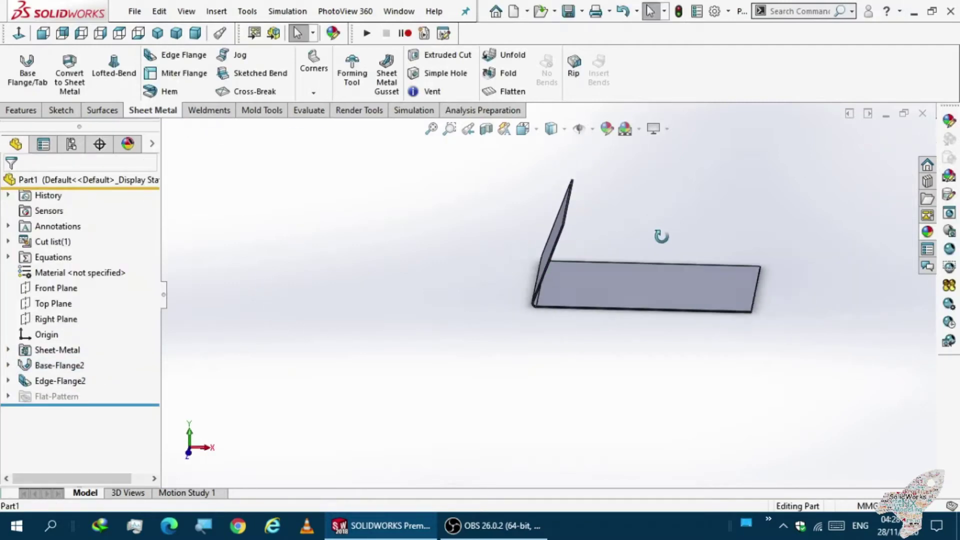
click(670, 275)
click(726, 239)
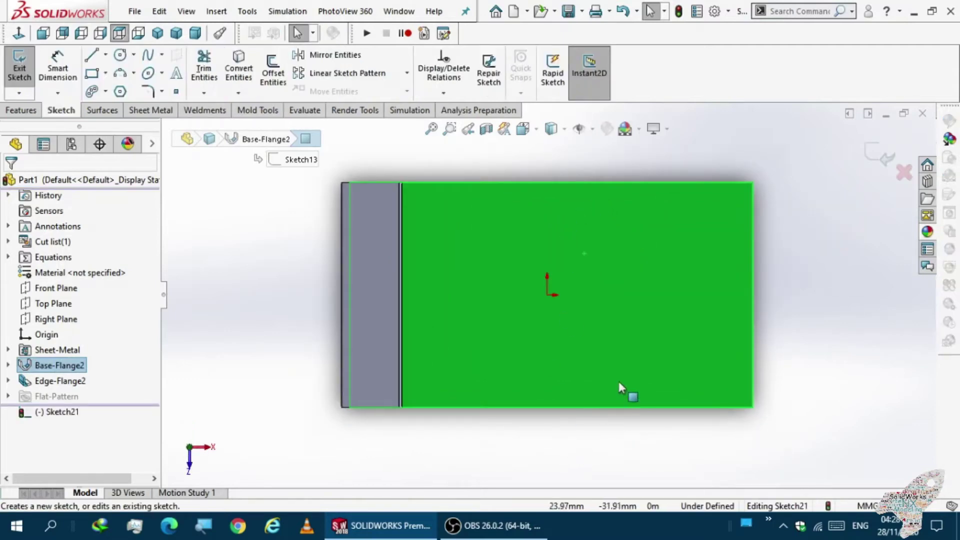
click(779, 325)
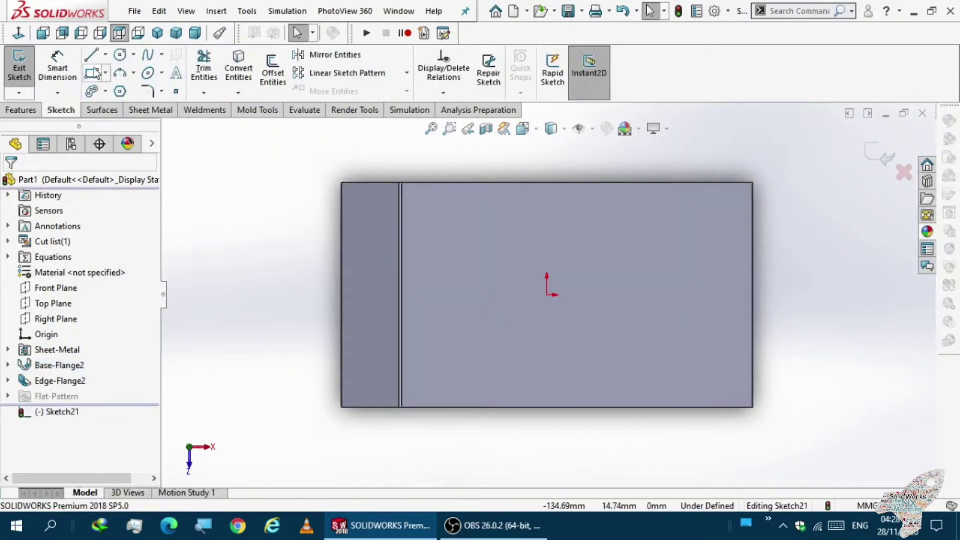
Step: Draw a large circle right of the origin and a smaller circle centred on its left edge
click(120, 56)
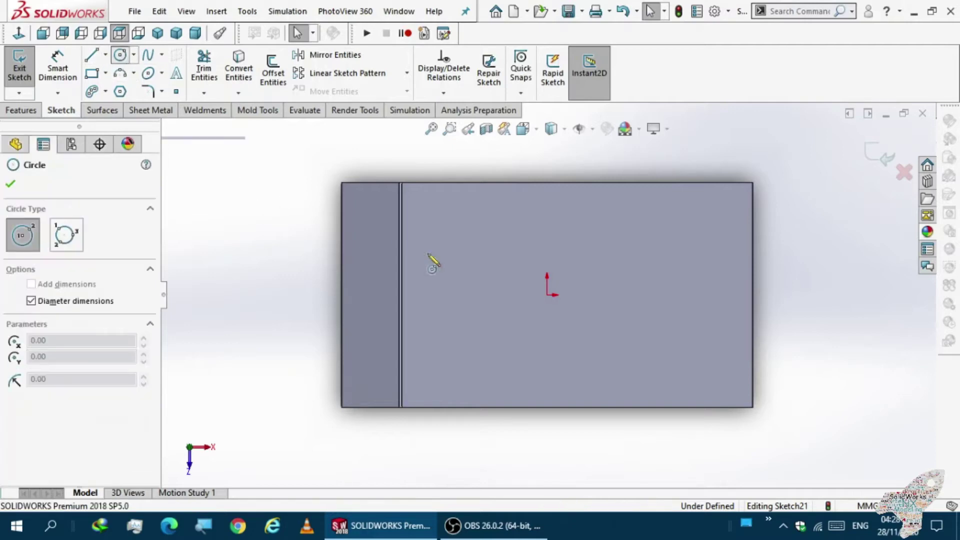
click(670, 295)
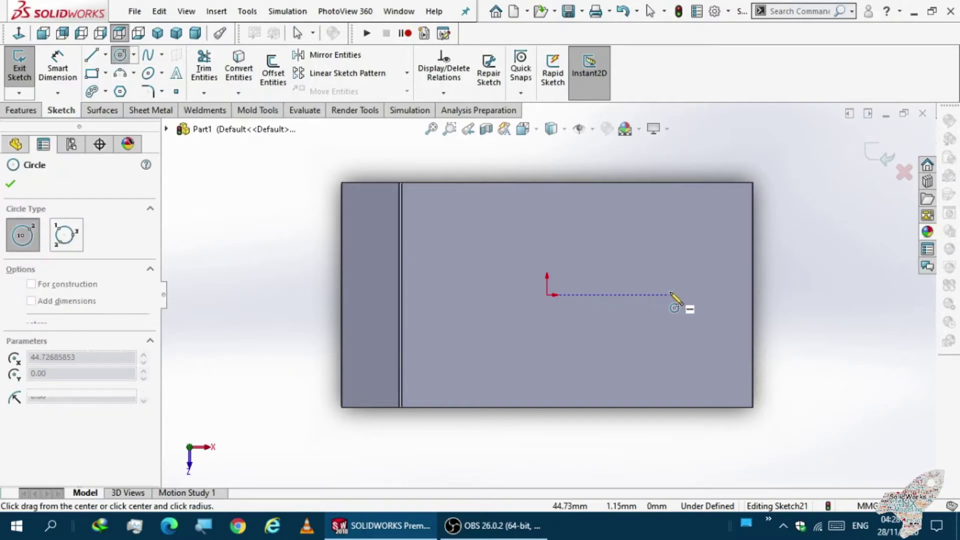
click(689, 340)
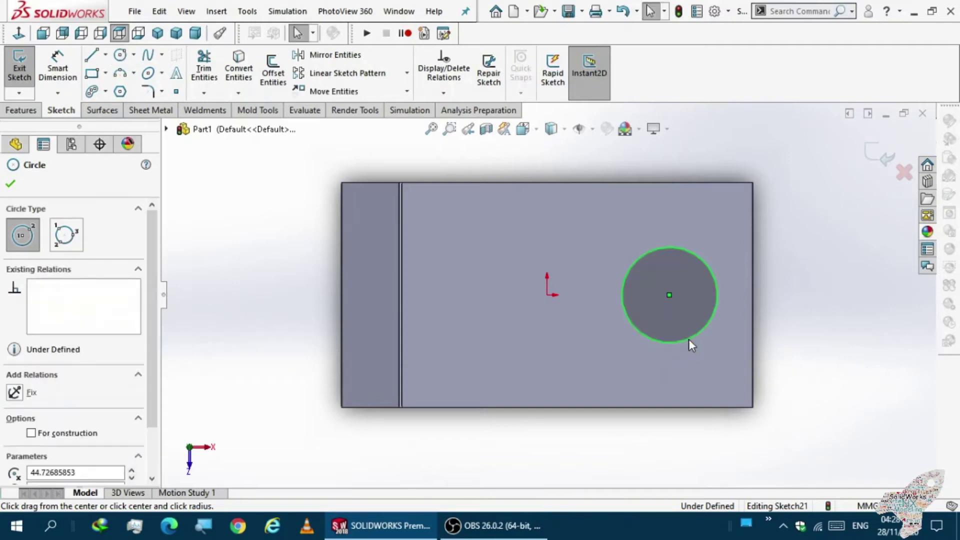
key(Escape)
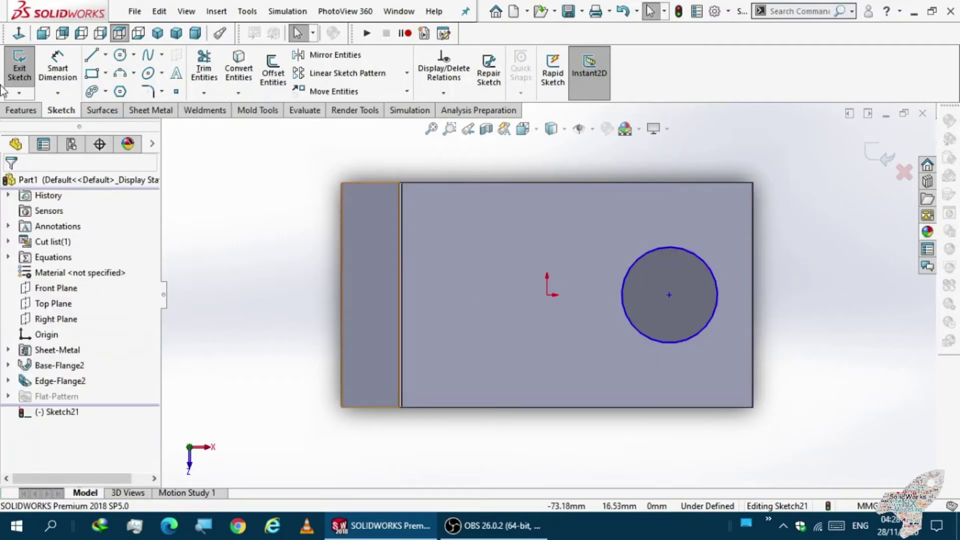
click(120, 55)
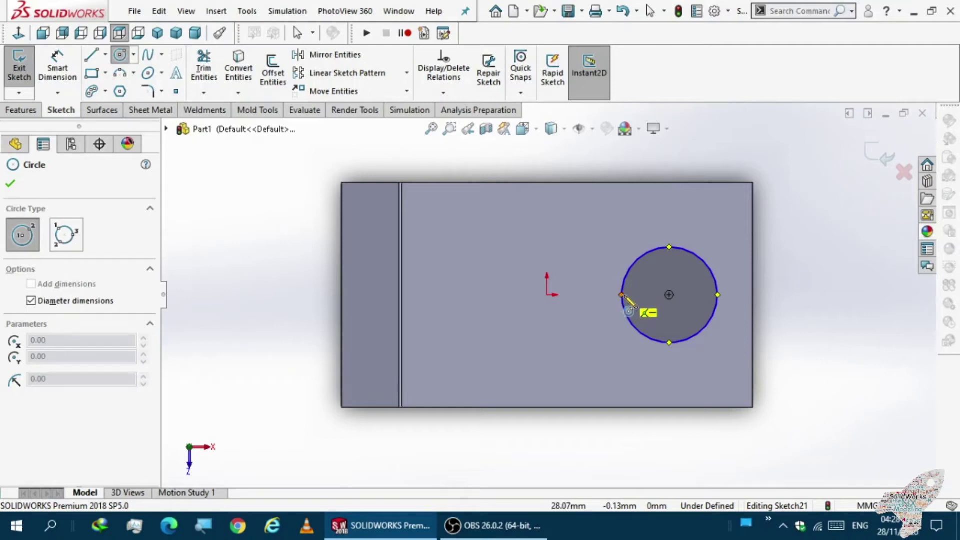
click(622, 295)
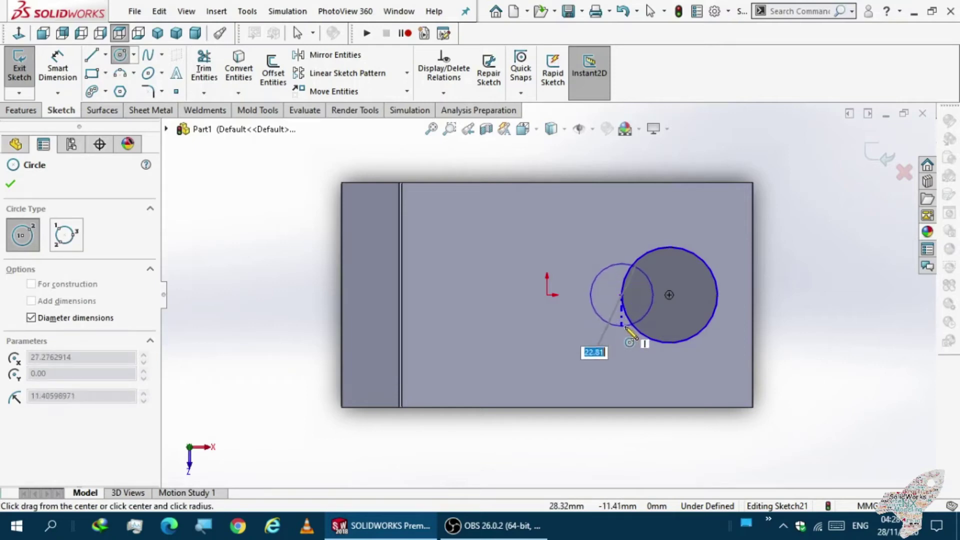
click(625, 325)
key(Escape)
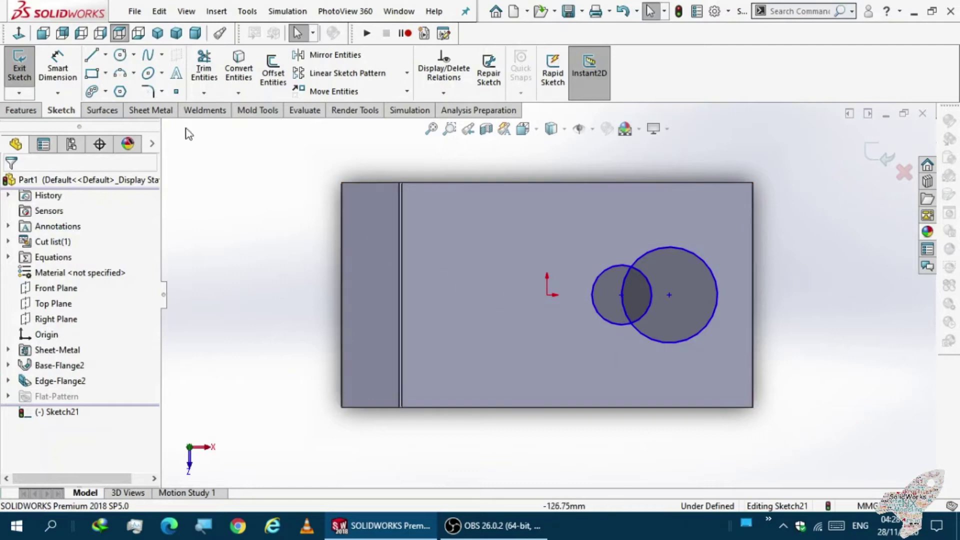
Step: Dimension the circle diameters: 20 mm for the small circle, 35 mm for the large
click(70, 75)
click(595, 308)
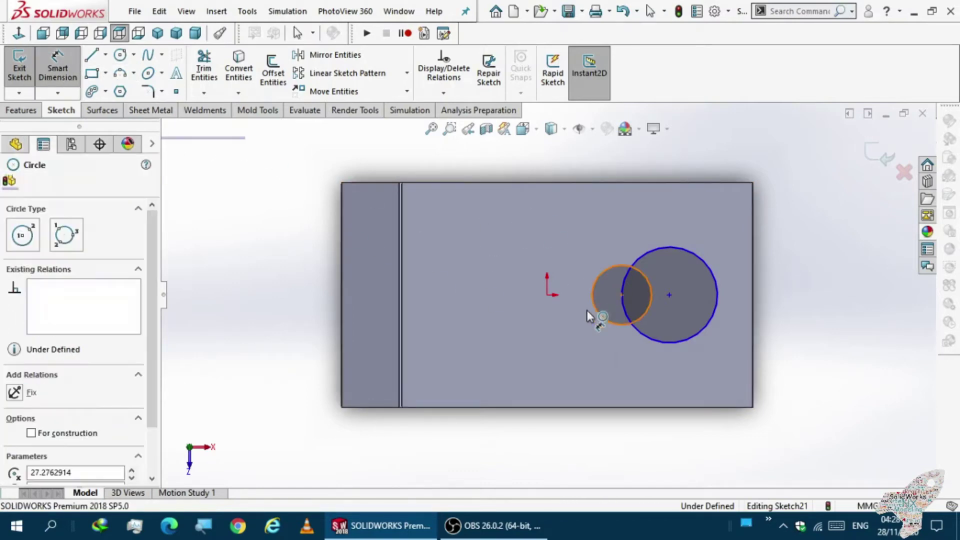
click(497, 375)
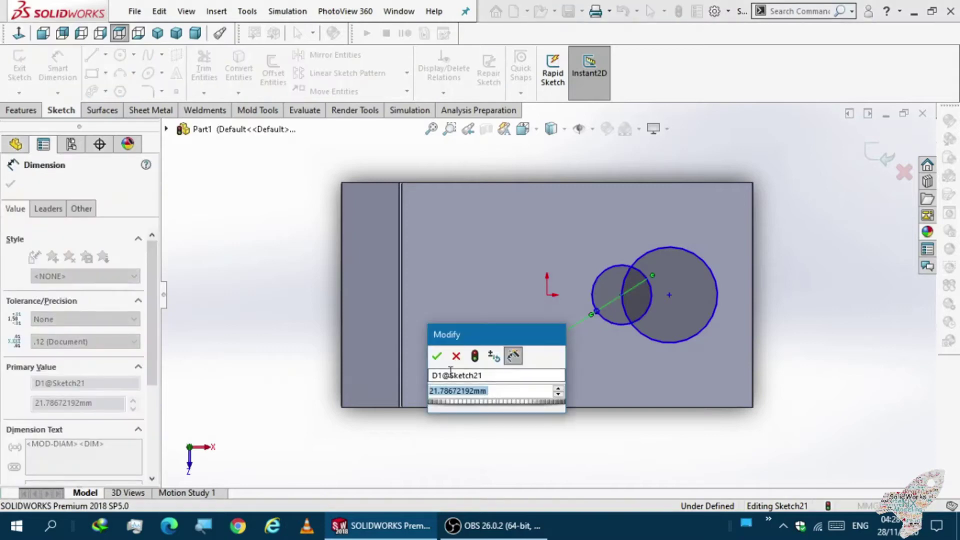
key(Return)
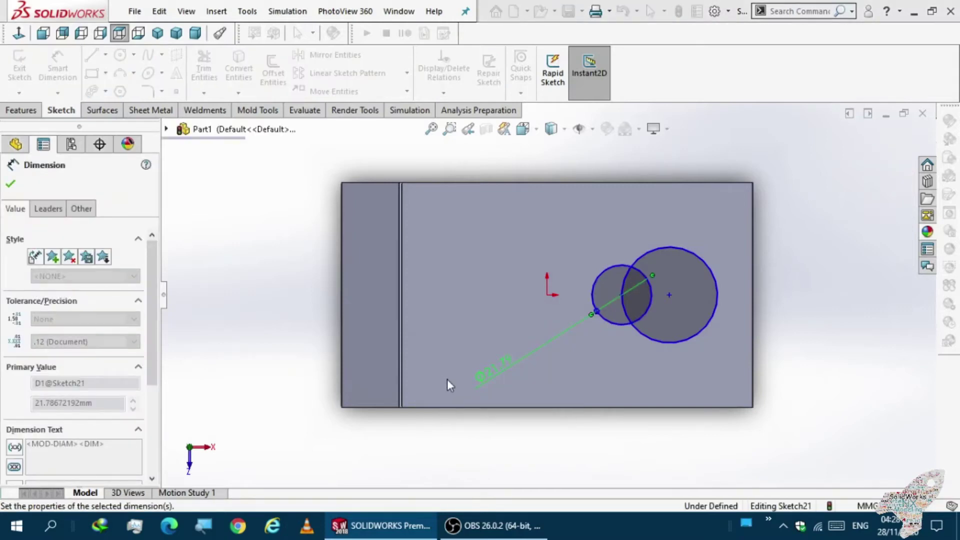
click(666, 349)
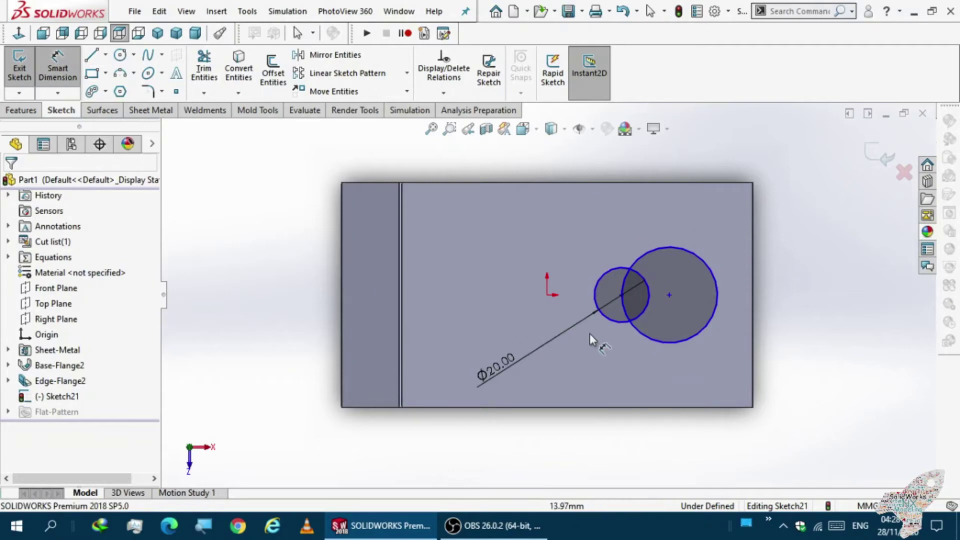
click(648, 336)
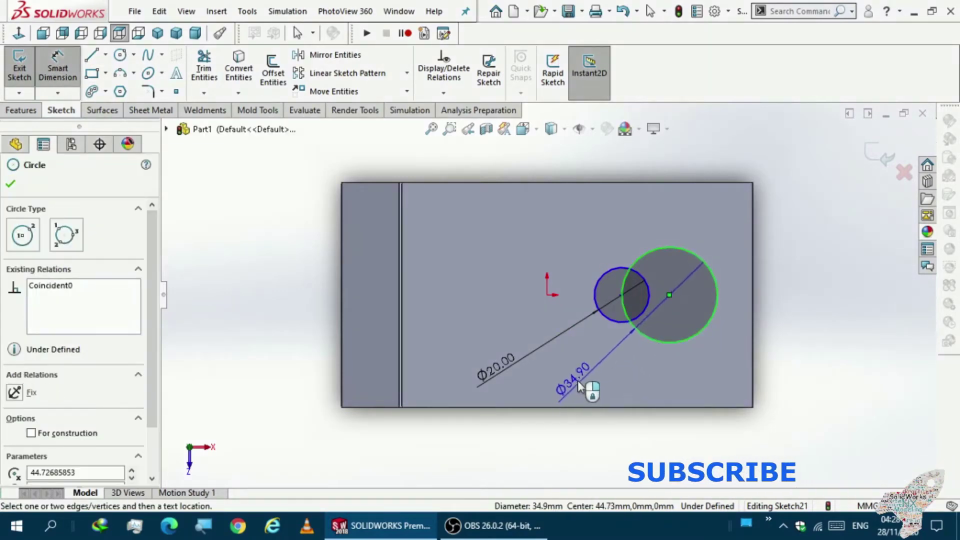
click(578, 380)
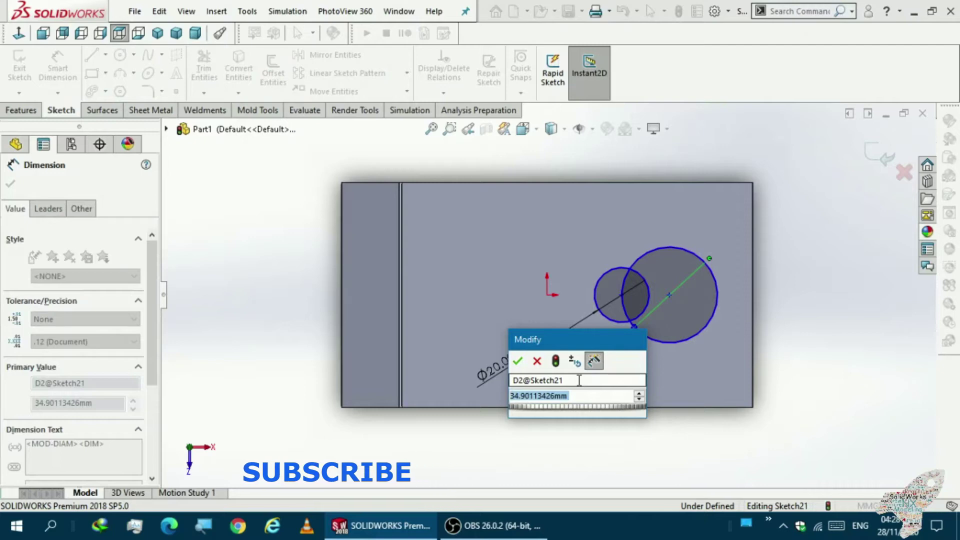
text(35)
key(Return)
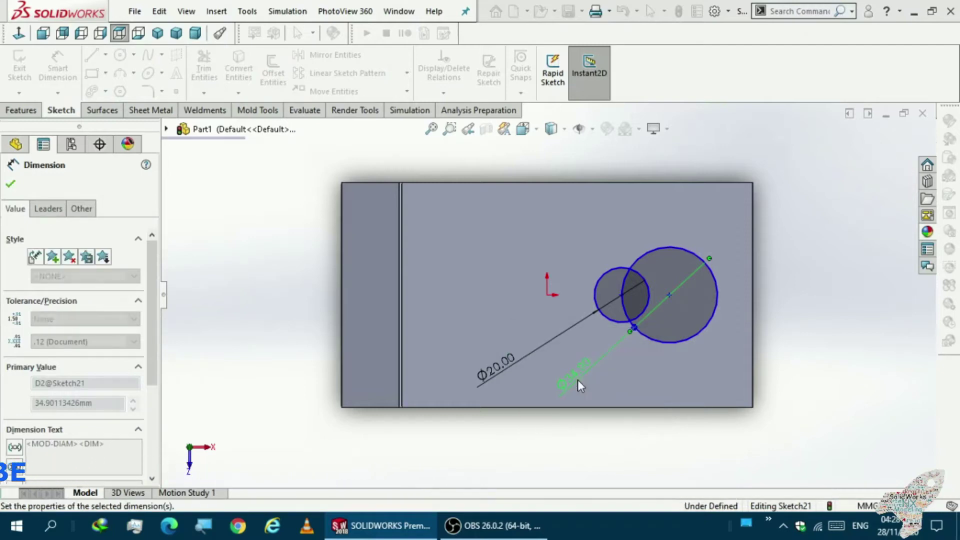
click(579, 344)
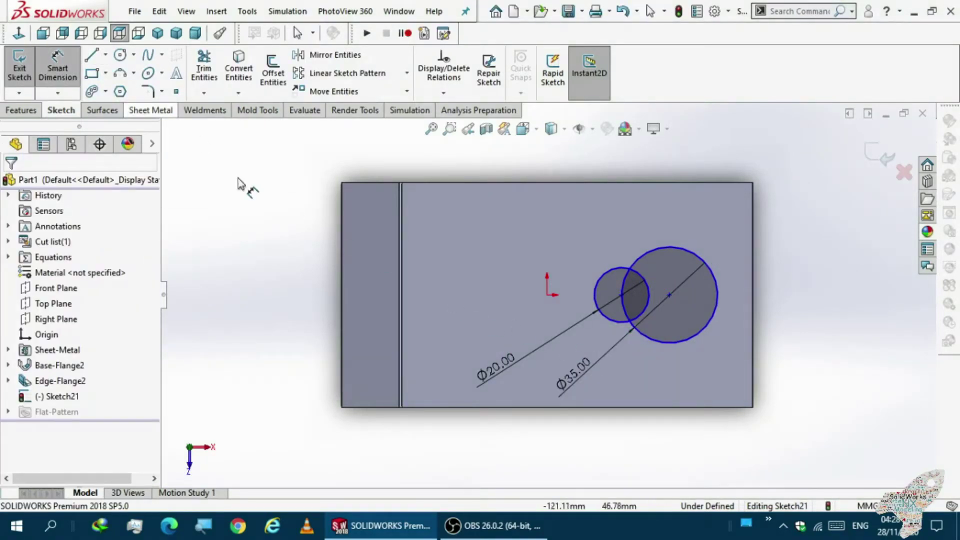
click(548, 295)
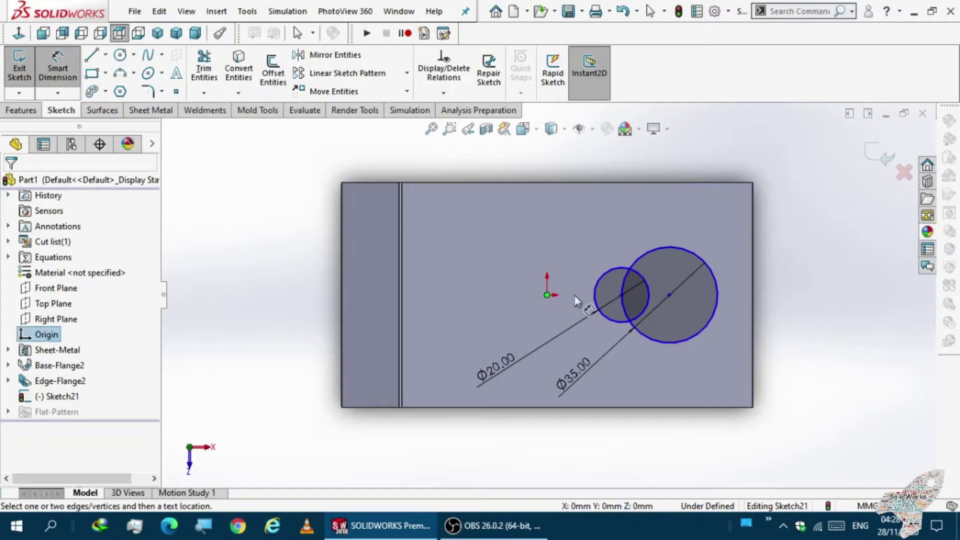
Step: Place the small circle's centre 28 mm horizontally from the origin
click(622, 296)
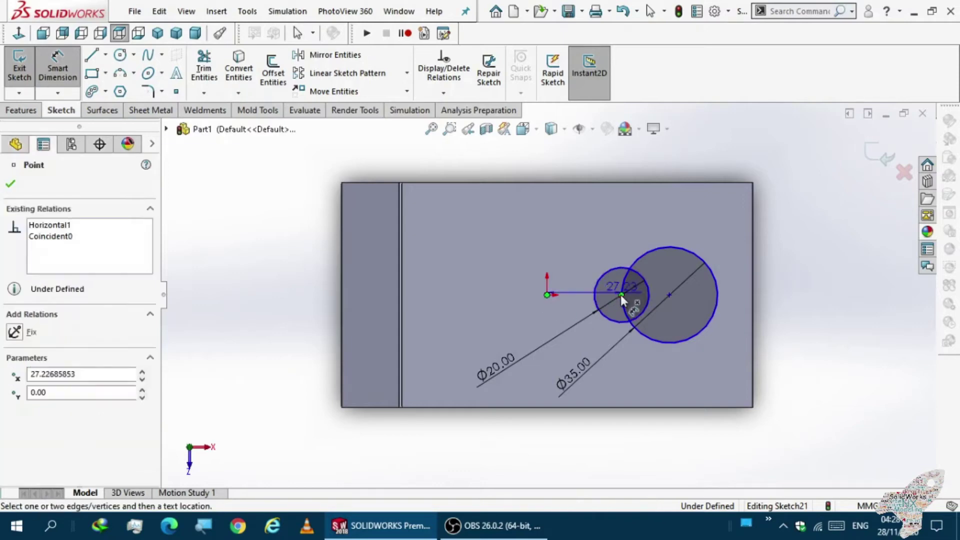
click(594, 254)
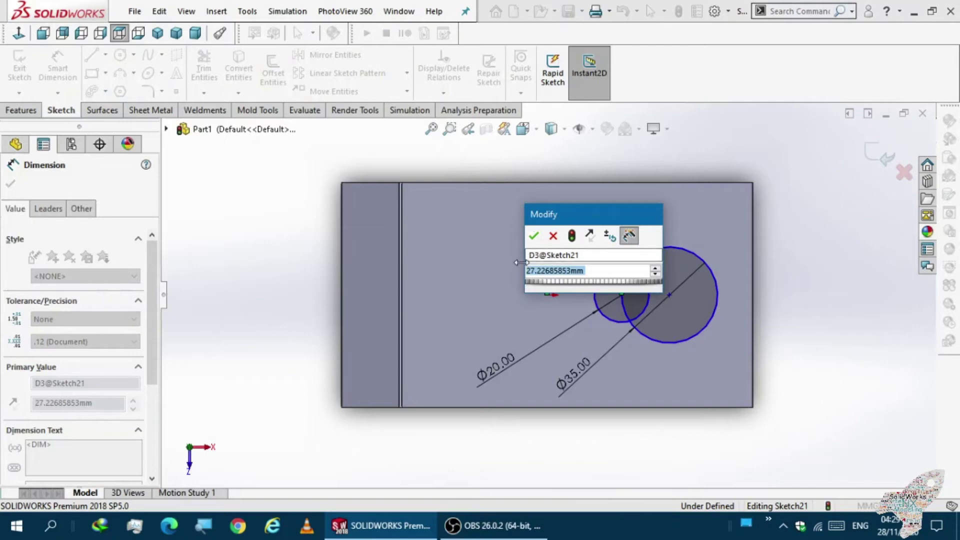
key(BackSpace)
text(28)
key(Return)
key(Escape)
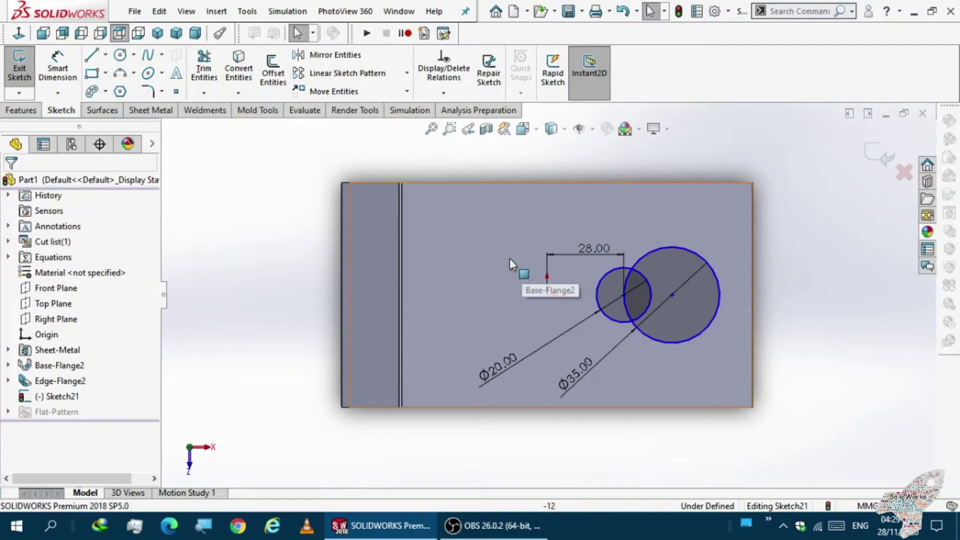
Step: Dimension the large circle's centre 45.50 mm horizontally from the origin, fully defining the sketch
click(63, 64)
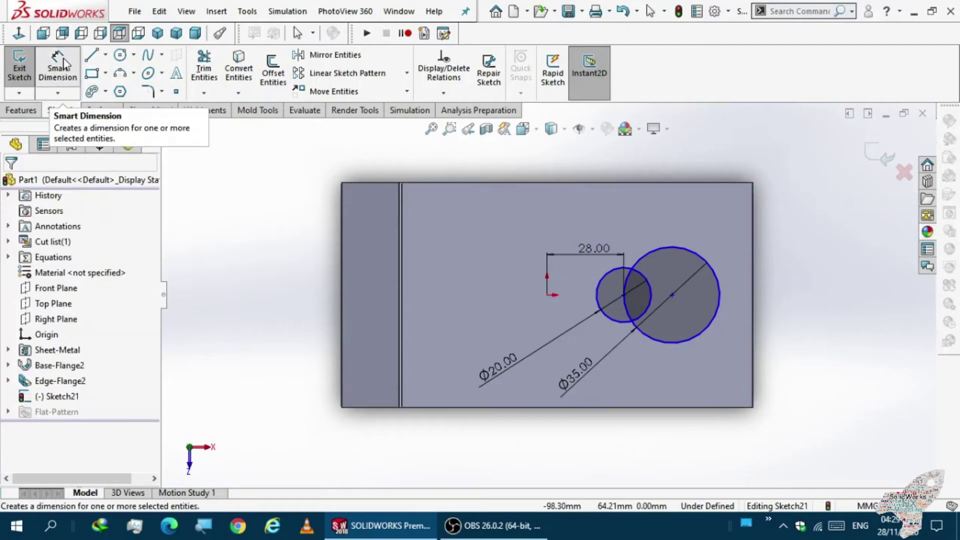
click(548, 296)
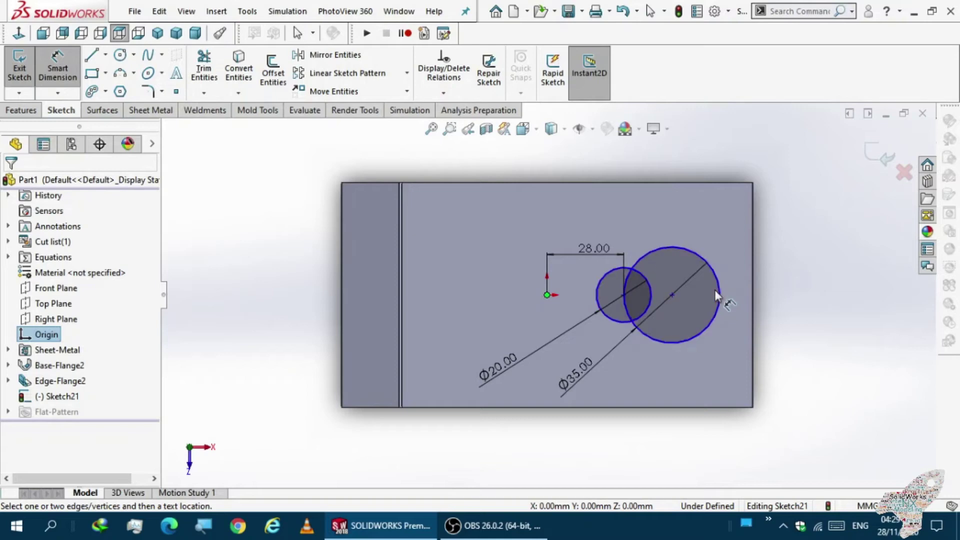
click(719, 292)
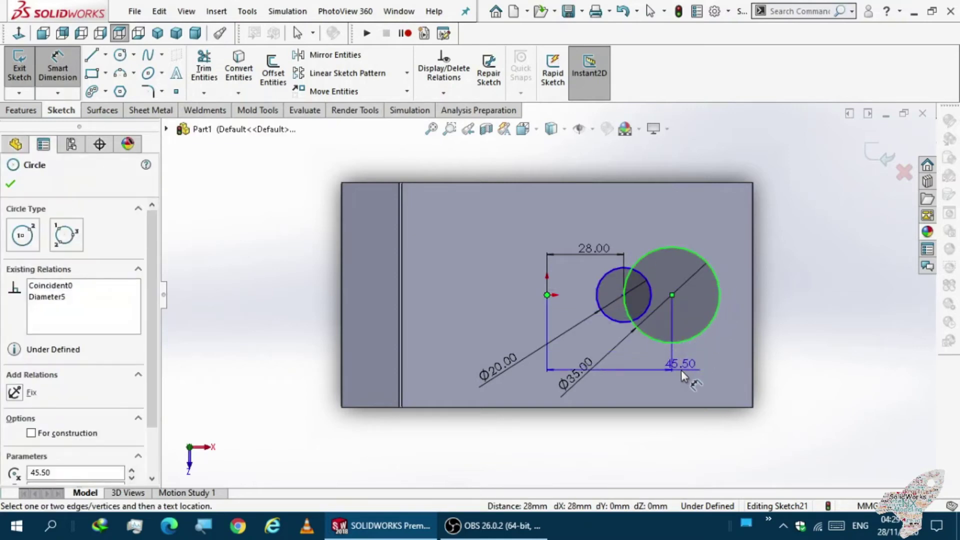
click(676, 378)
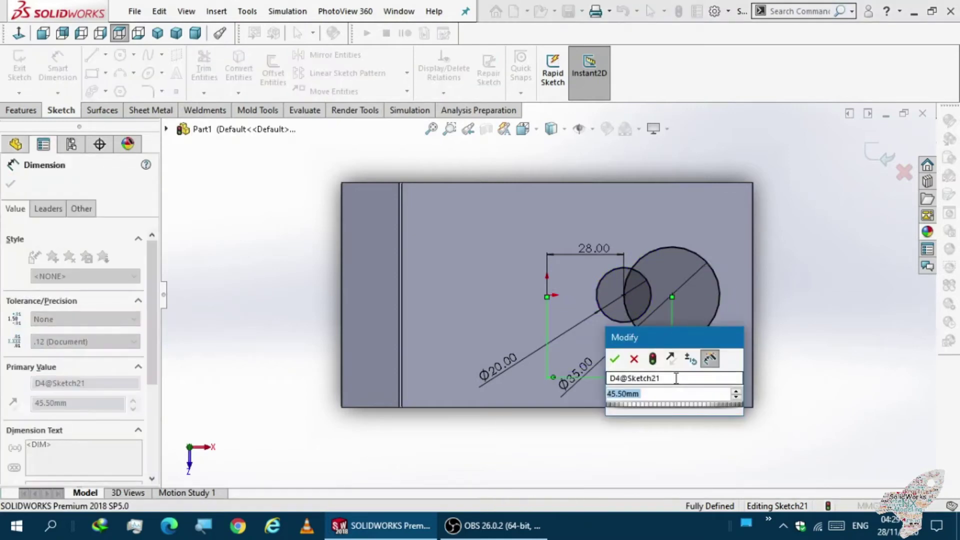
text(45)
key(Return)
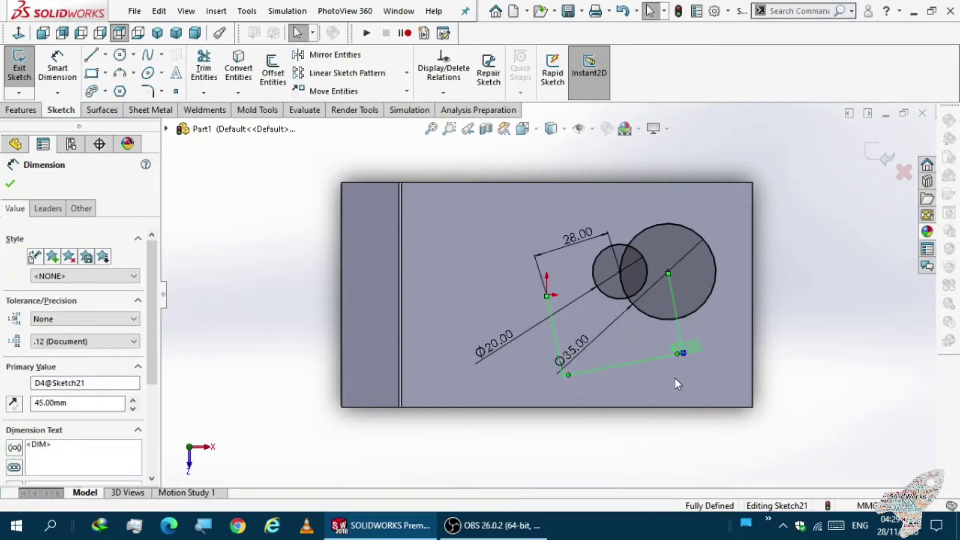
click(675, 380)
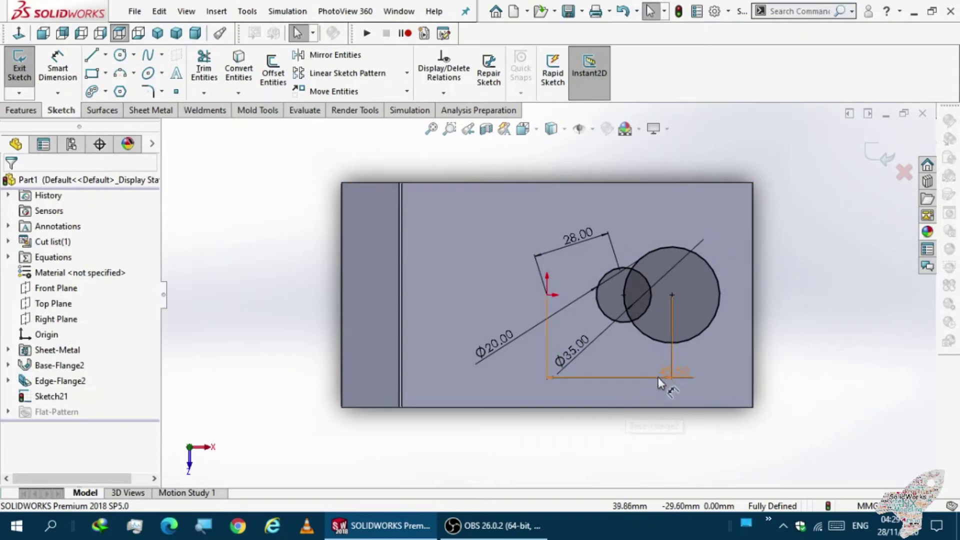
click(667, 375)
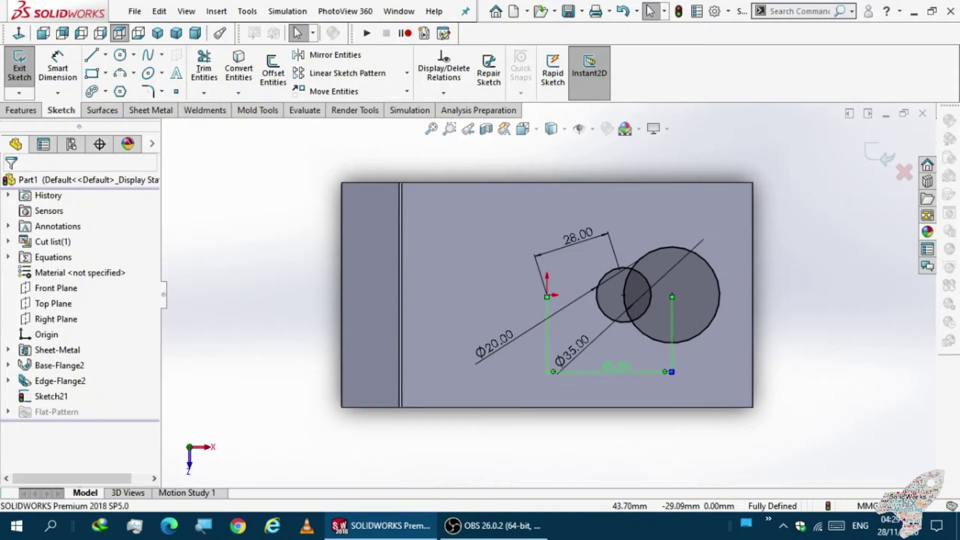
click(586, 462)
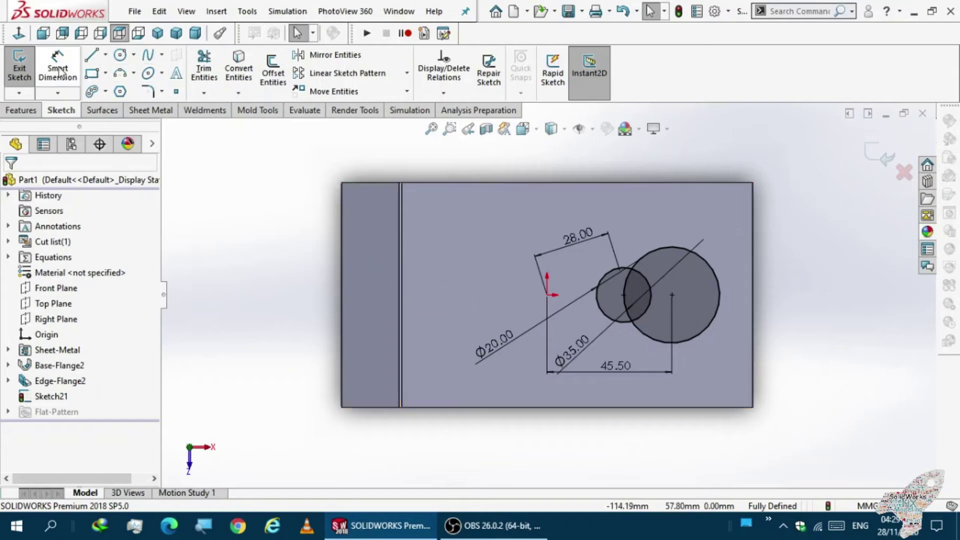
Step: Cancel the started Extruded Cut and view the sketch Normal To
click(24, 112)
click(200, 75)
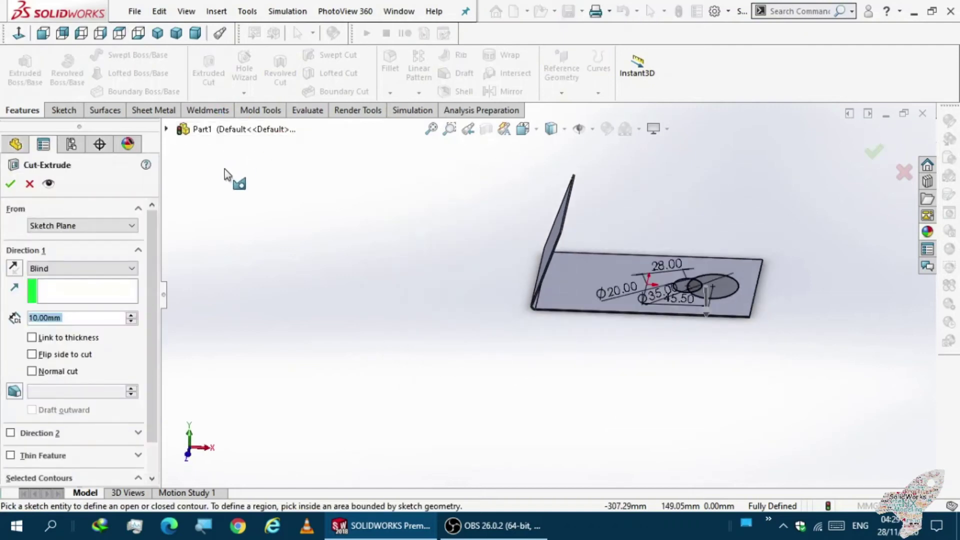
key(Escape)
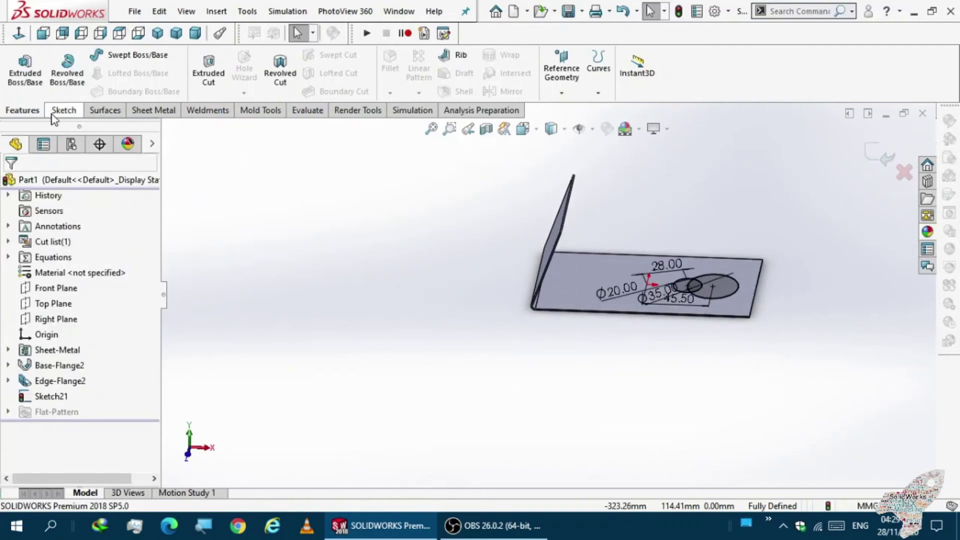
click(50, 111)
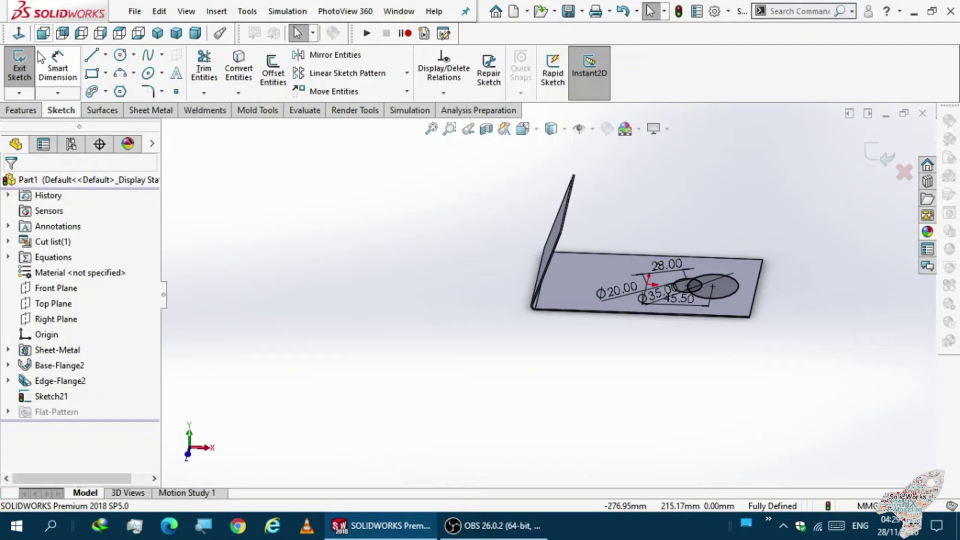
click(24, 35)
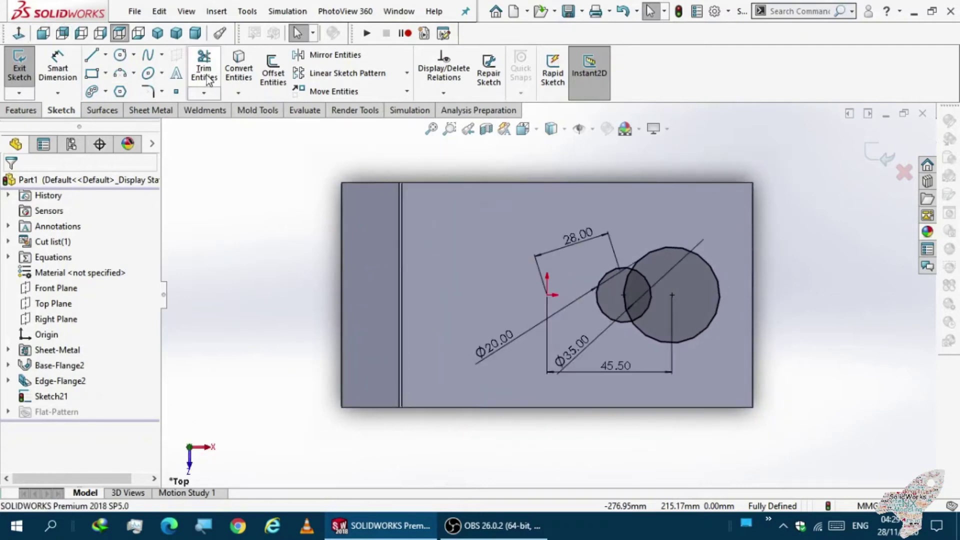
Step: Trim both inner overlapping arcs with Trim to closest, leaving one keyhole outline
click(204, 74)
click(356, 268)
click(492, 262)
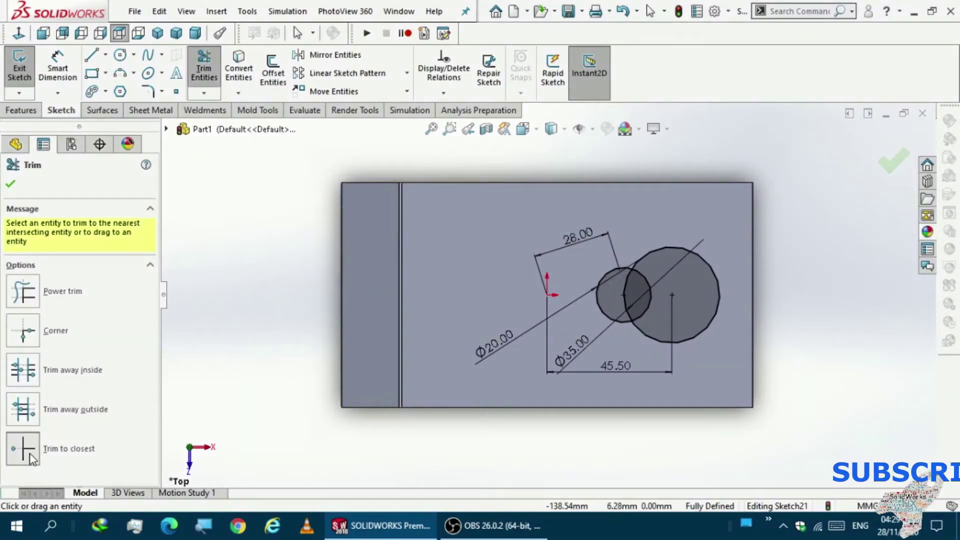
scroll(566, 314, up, 2)
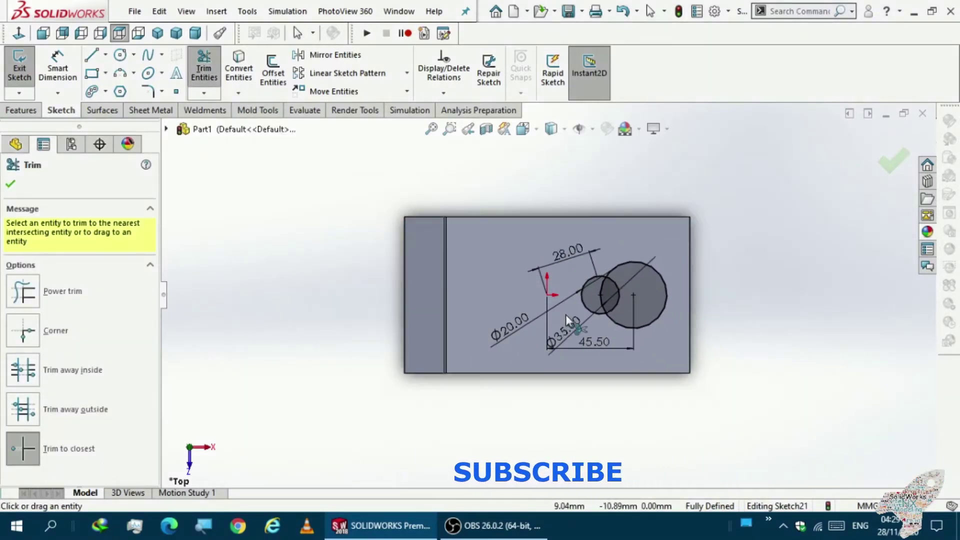
scroll(618, 308, down, 3)
scroll(584, 299, down, 2)
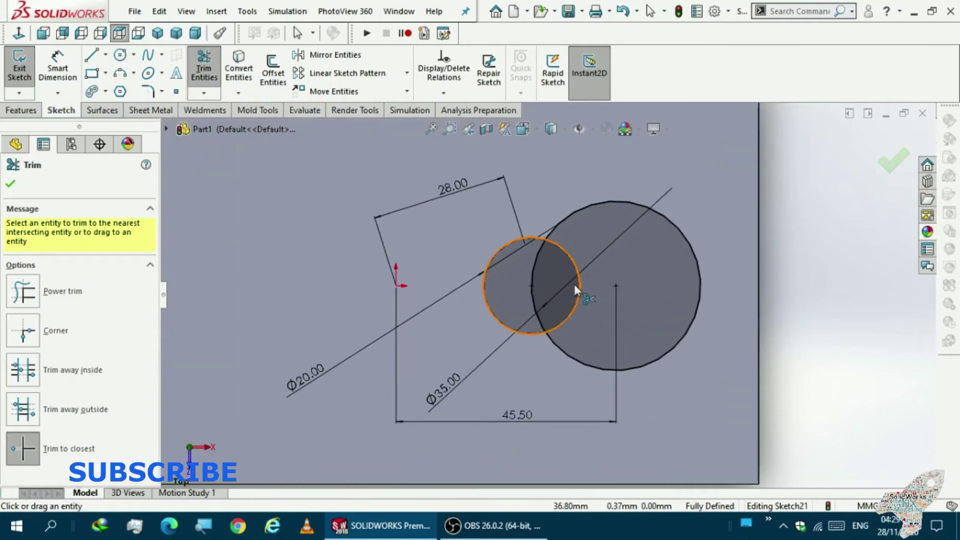
click(577, 292)
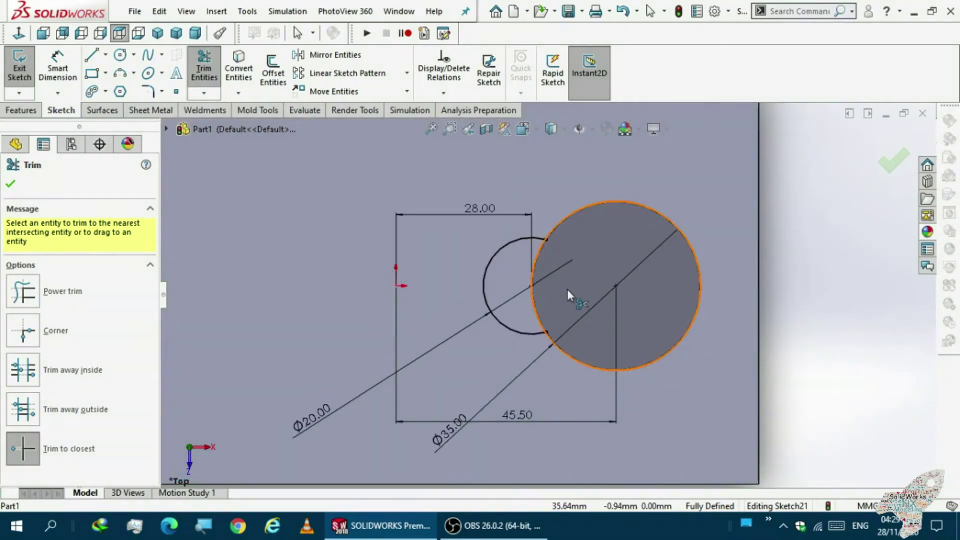
click(532, 289)
key(Escape)
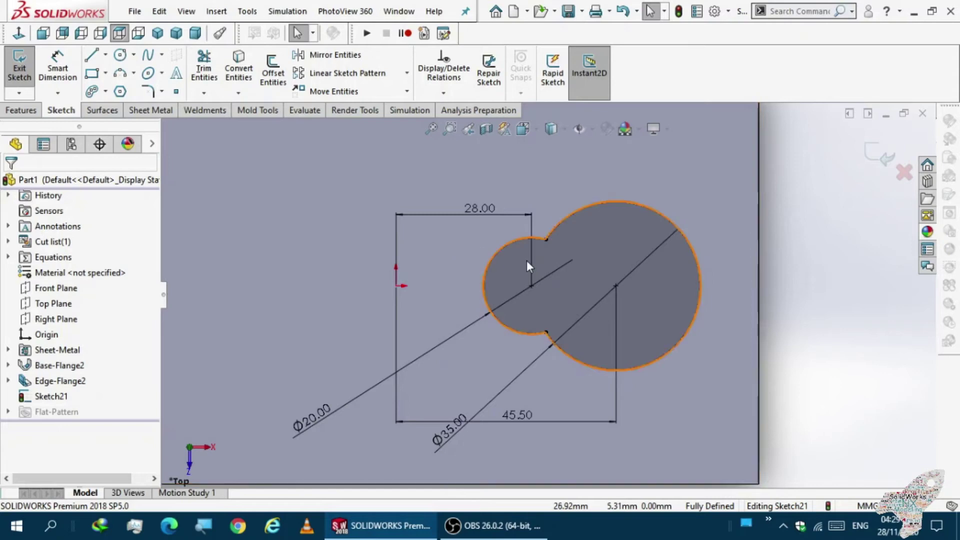
scroll(414, 293, up, 1)
key(f)
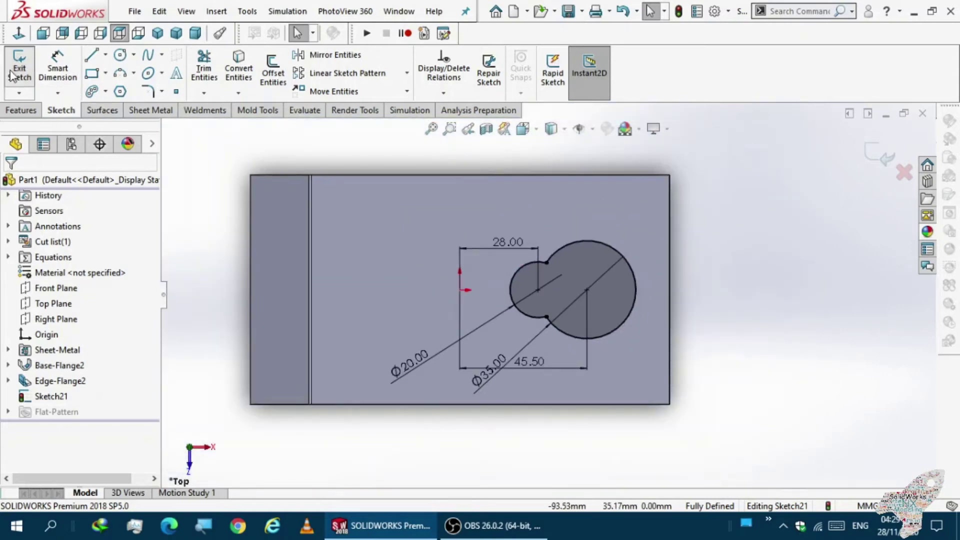
Step: Cut the keyhole sketch through the base plate as Cut-Extrude1
click(21, 110)
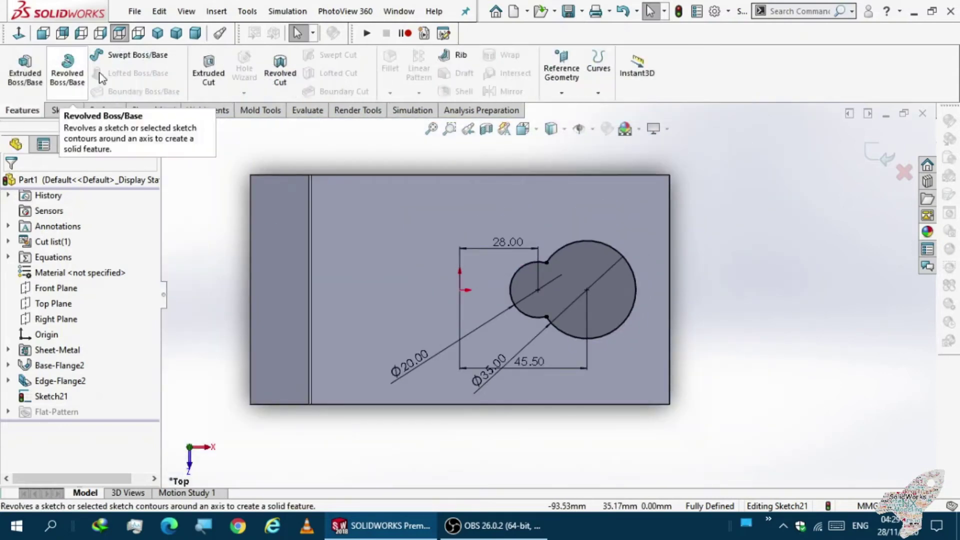
click(202, 80)
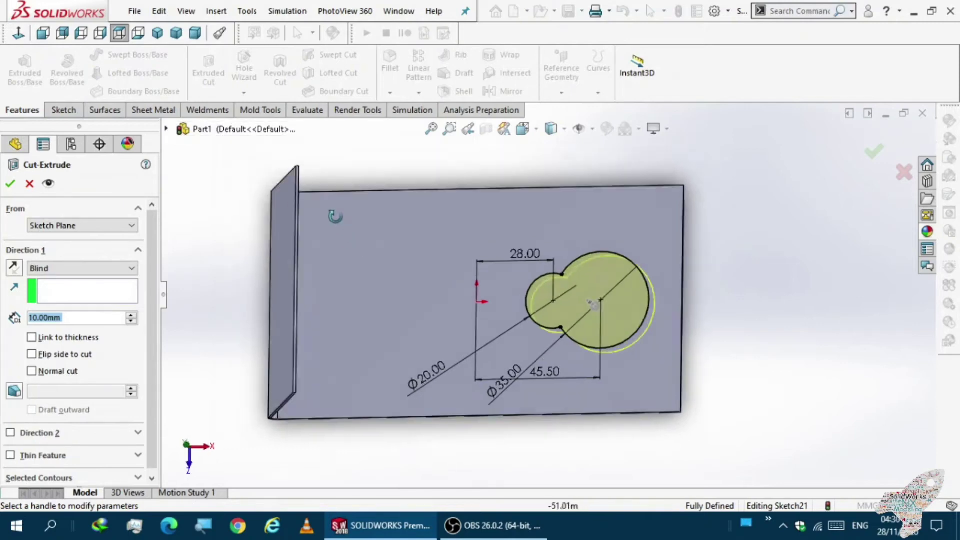
mouse_move(340, 205)
middle_down()
mouse_move(322, 168)
mouse_move(290, 167)
mouse_move(282, 194)
middle_up()
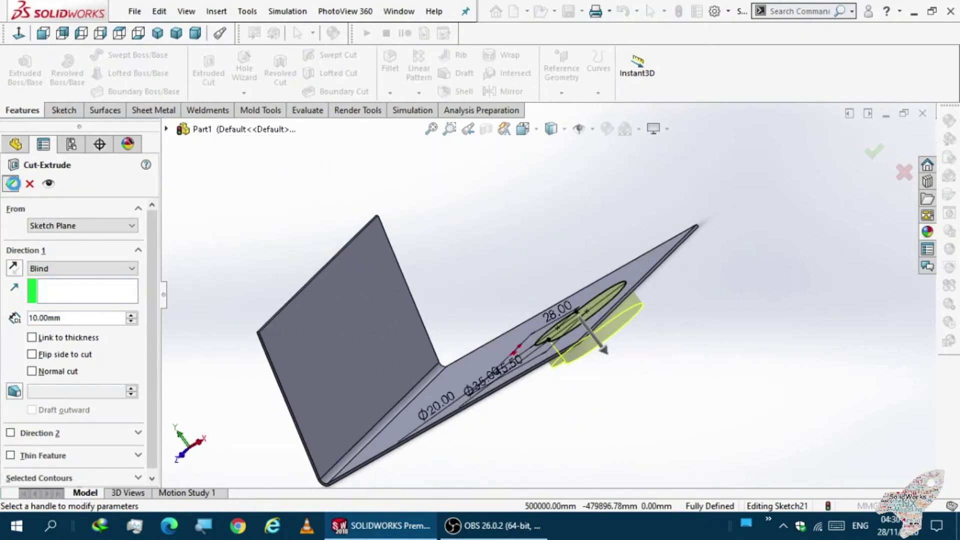
key(Return)
mouse_move(203, 300)
middle_down()
mouse_move(257, 296)
mouse_move(248, 268)
mouse_move(523, 226)
mouse_move(498, 268)
mouse_move(422, 307)
mouse_move(490, 270)
mouse_move(456, 272)
middle_up()
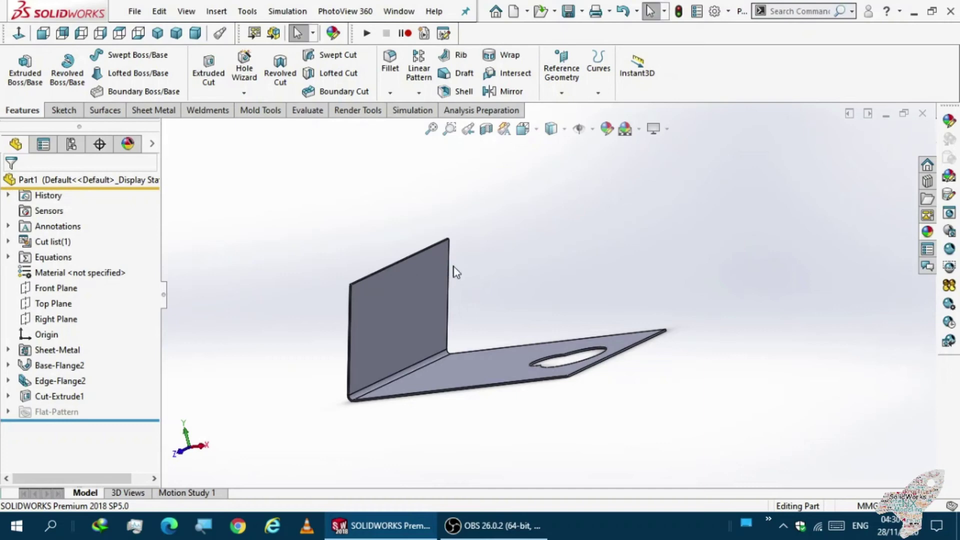
click(150, 111)
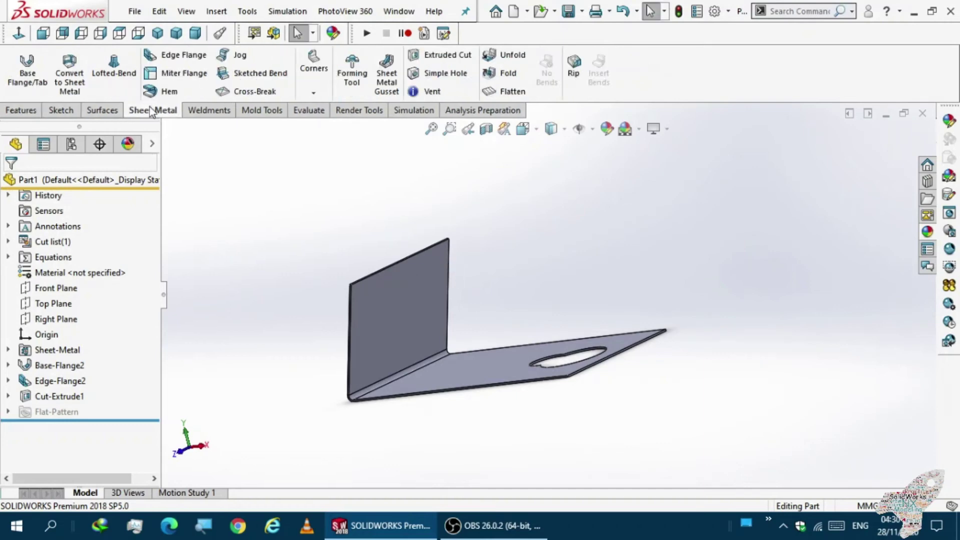
Step: Preview a 10 mm rolled hem on the upright flange's top edge, direction reversed
click(161, 91)
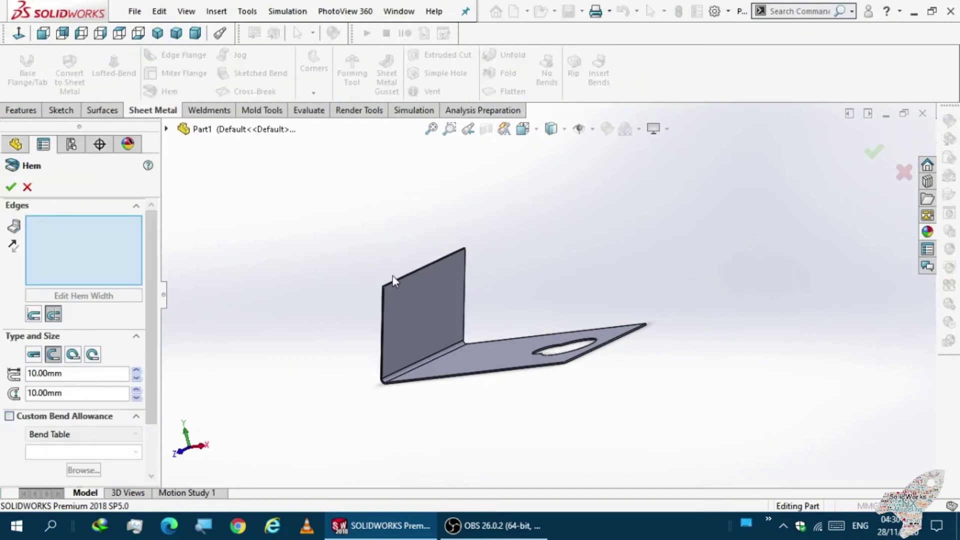
scroll(394, 280, down, 5)
scroll(476, 299, down, 3)
mouse_move(476, 299)
middle_down()
mouse_move(497, 307)
mouse_move(472, 286)
mouse_move(476, 301)
mouse_move(512, 298)
middle_up()
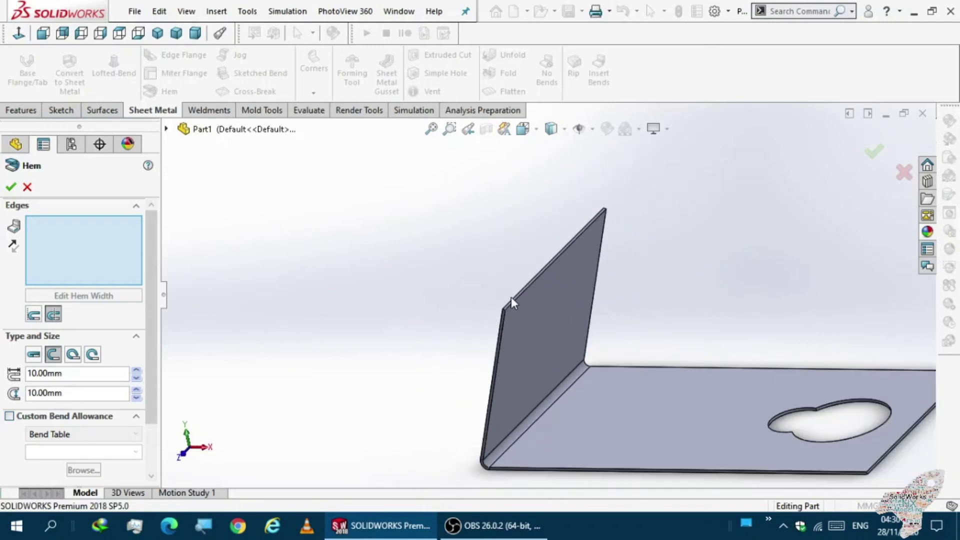
scroll(521, 287, down, 2)
scroll(531, 280, down, 2)
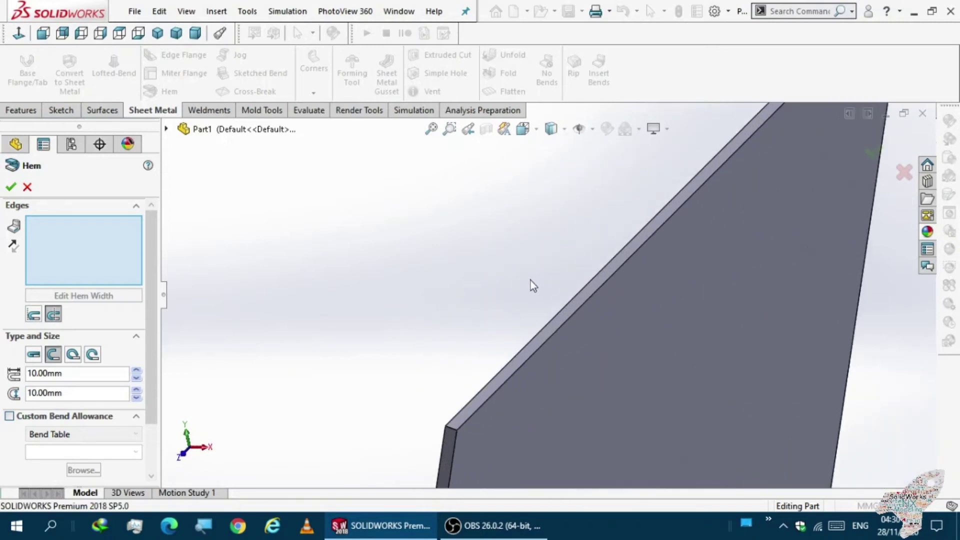
click(550, 322)
scroll(536, 290, down, 3)
scroll(535, 284, up, 3)
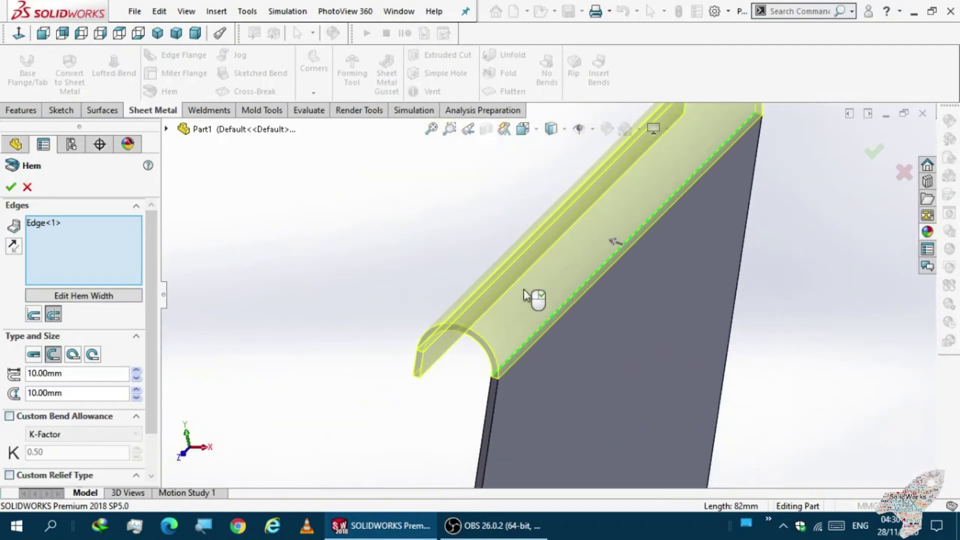
scroll(524, 289, up, 2)
click(568, 270)
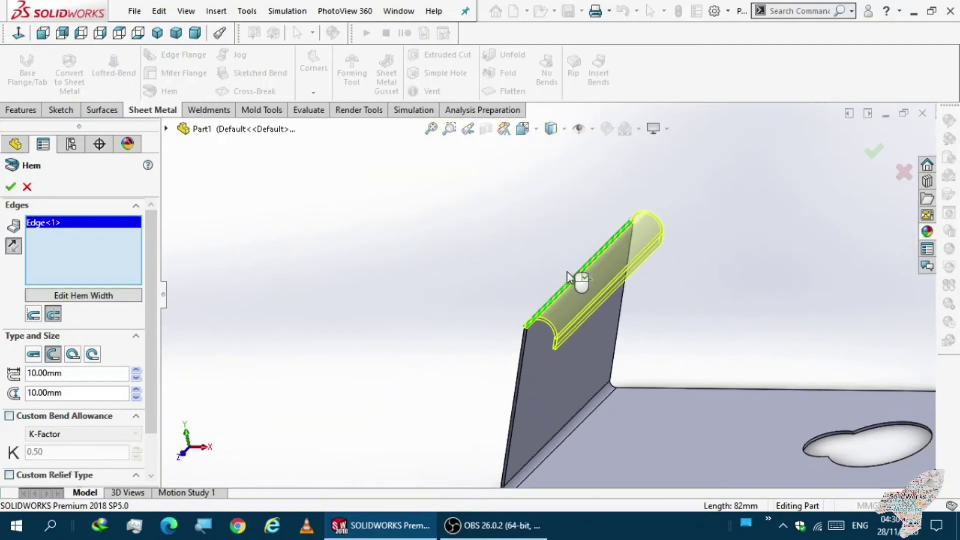
scroll(620, 345, up, 5)
mouse_move(620, 346)
middle_down()
mouse_move(673, 310)
mouse_move(620, 340)
mouse_move(562, 325)
mouse_move(540, 307)
mouse_move(546, 295)
middle_up()
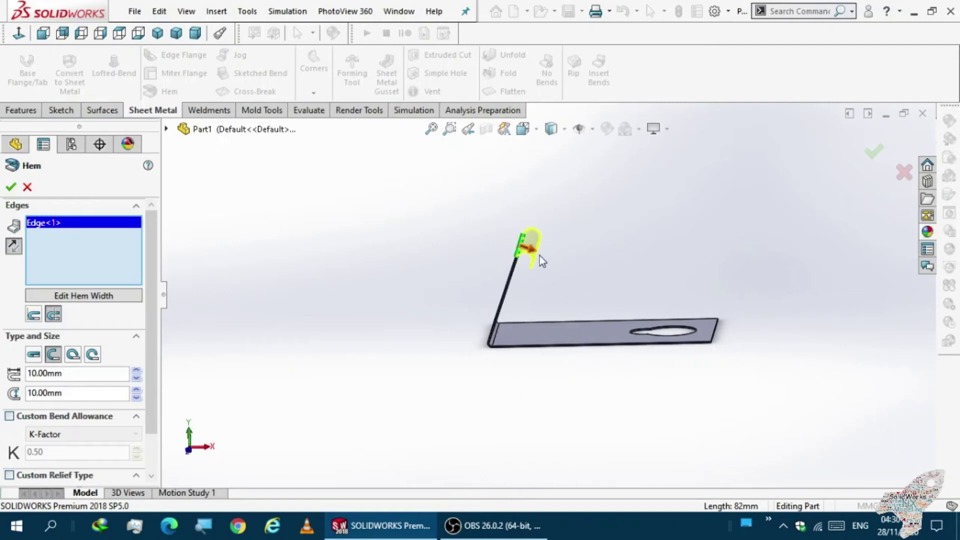
Step: Set the hem length to 10 mm
click(78, 394)
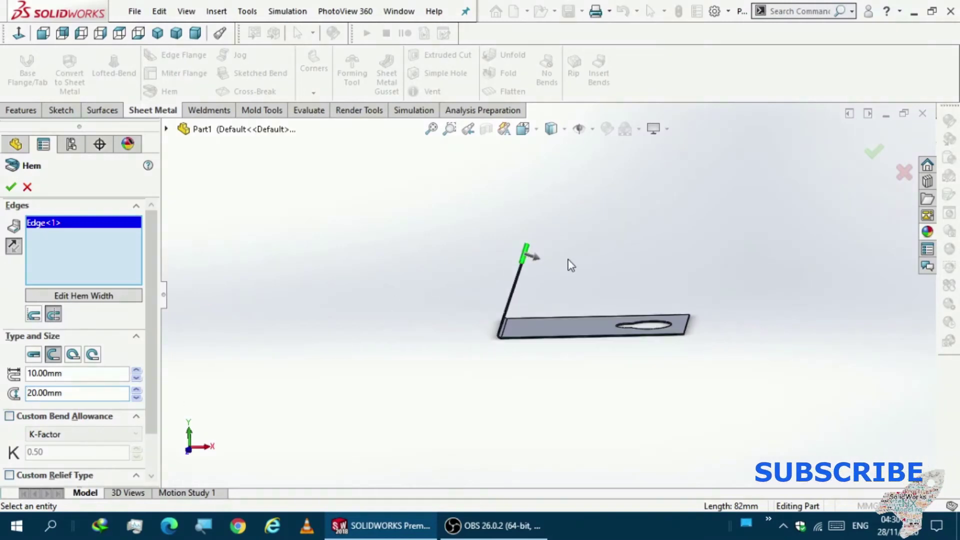
scroll(565, 260, down, 3)
scroll(394, 347, down, 3)
middle_drag(394, 347, 401, 350)
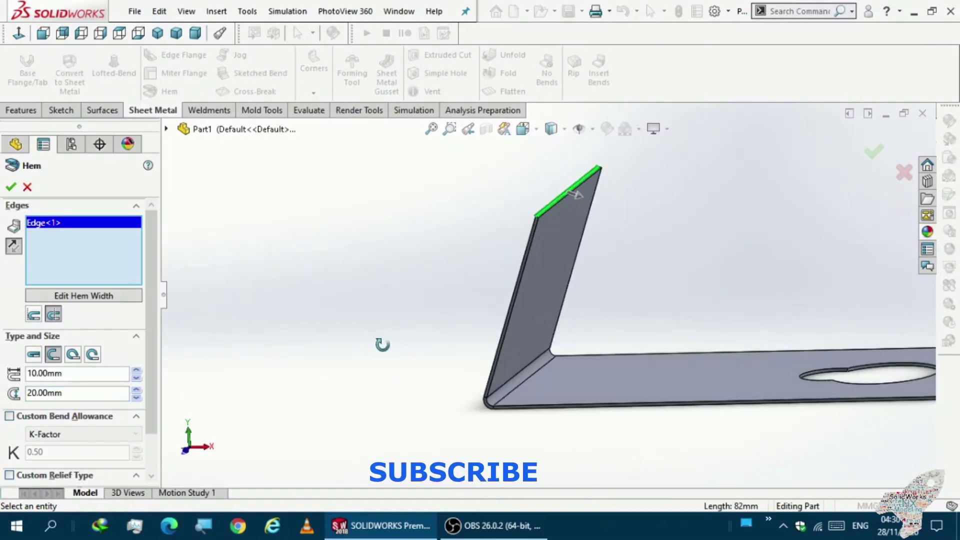
middle_drag(366, 315, 367, 314)
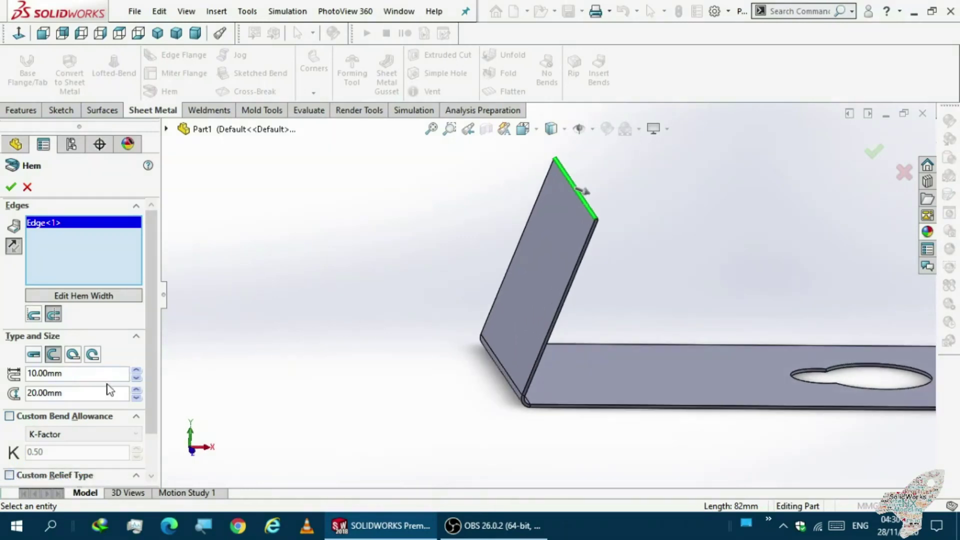
drag(87, 395, 3, 398)
text(10)
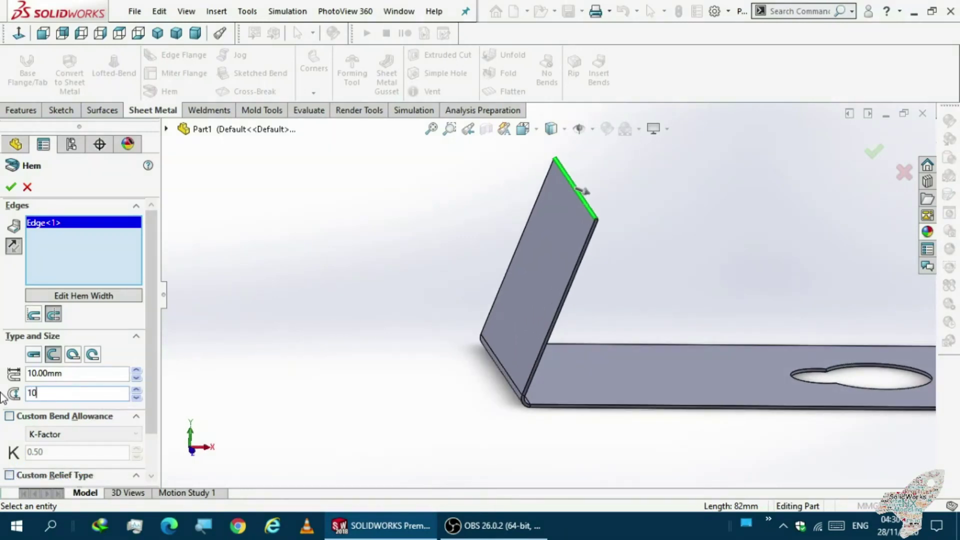
key(Return)
Step: Set the hem radius to 10 mm and choose the Closed hem type
key(ctrl+Right)
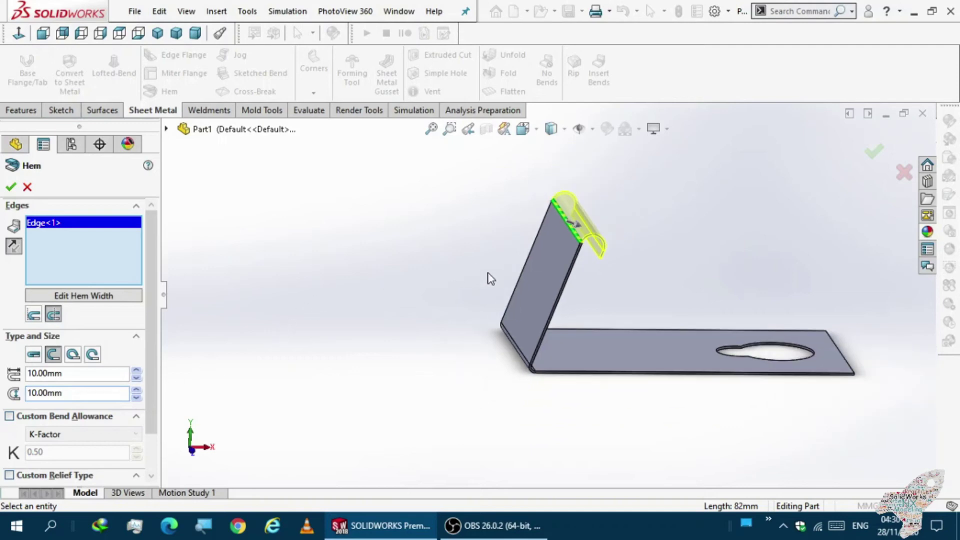
key(ctrl+Down)
drag(54, 395, 2, 400)
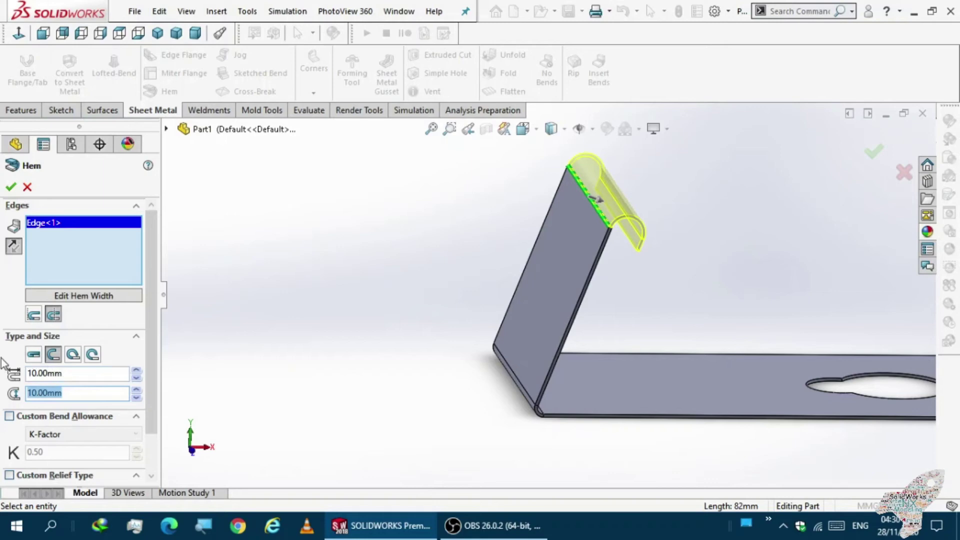
key(Return)
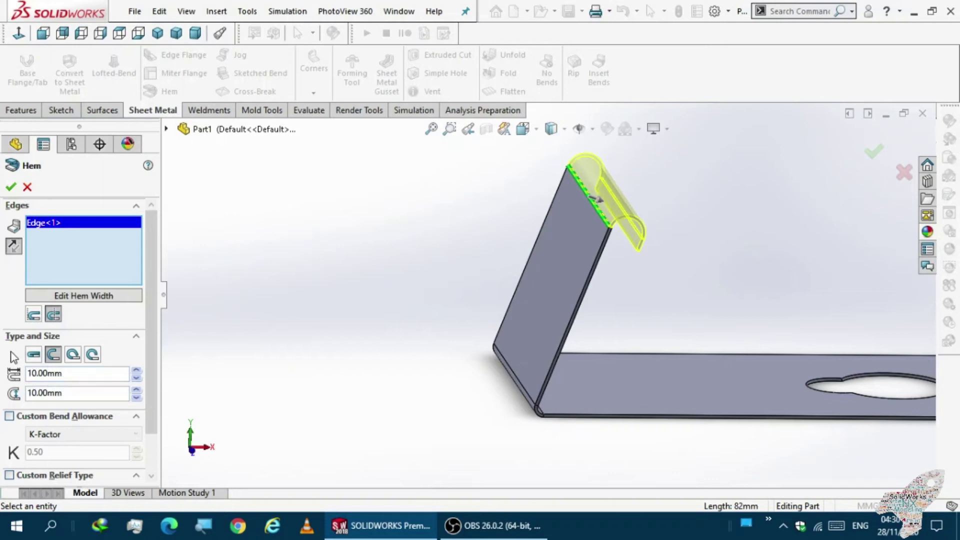
click(33, 356)
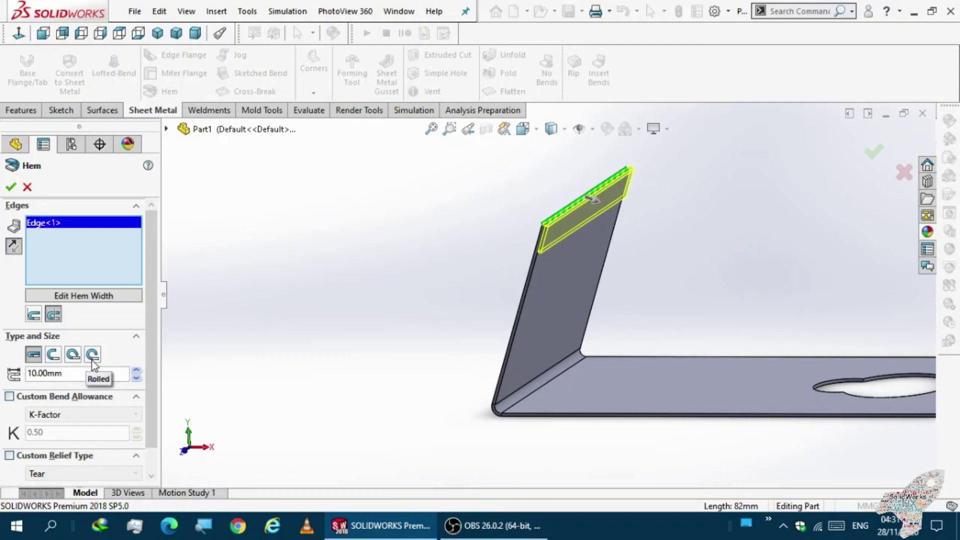
Step: Change the hem to a Rolled type with a 10 mm radius
click(92, 355)
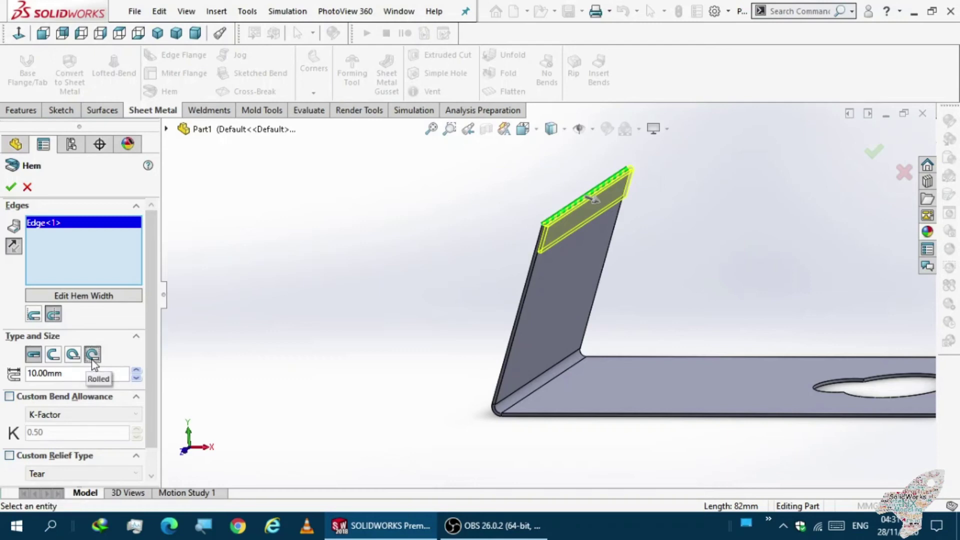
middle_drag(721, 204, 263, 313)
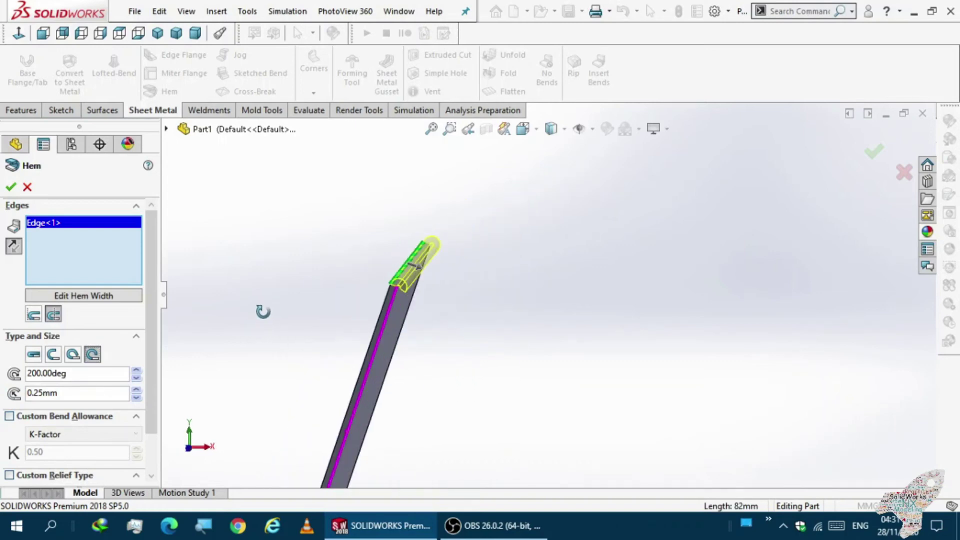
double_click(58, 394)
text(10)
key(Return)
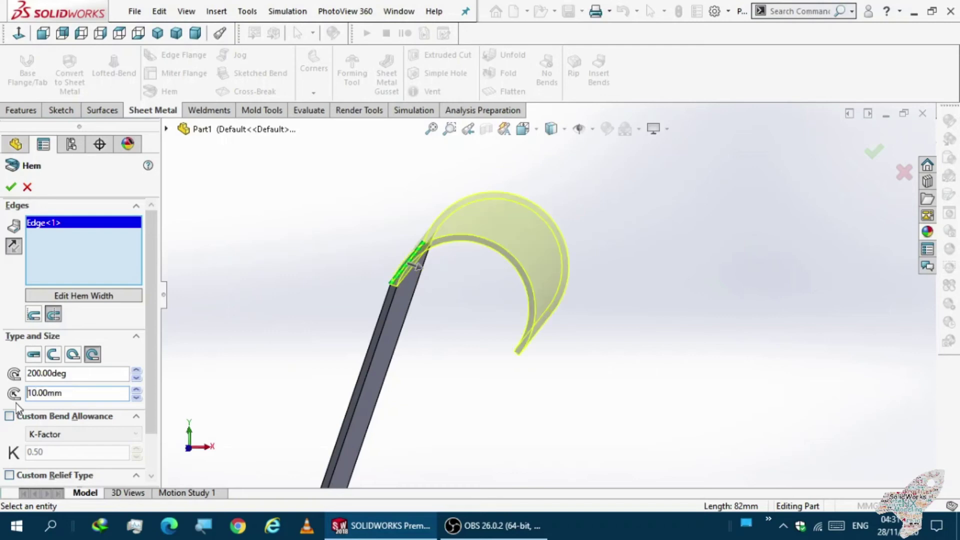
scroll(406, 340, up, 2)
mouse_move(440, 297)
middle_down()
mouse_move(652, 323)
mouse_move(421, 386)
middle_up()
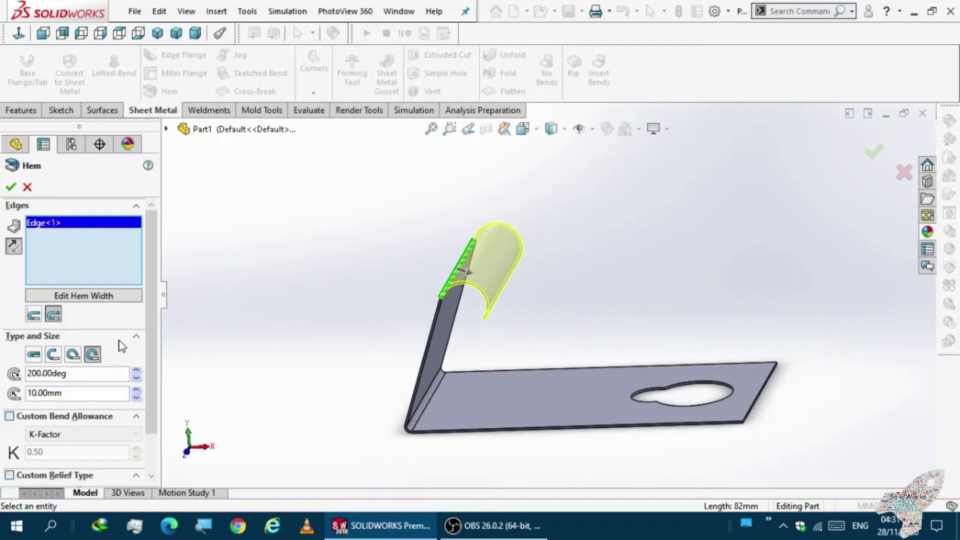
Step: Switch to a 200° Tear Drop hem with a 5 mm radius
click(73, 358)
mouse_move(367, 340)
middle_down()
mouse_move(329, 326)
mouse_move(328, 337)
mouse_move(360, 322)
middle_up()
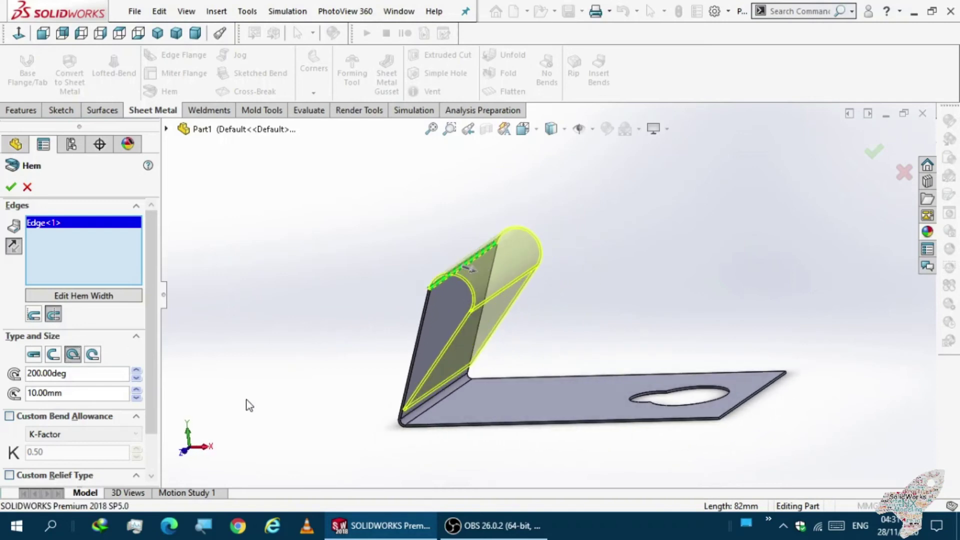
drag(63, 395, 6, 405)
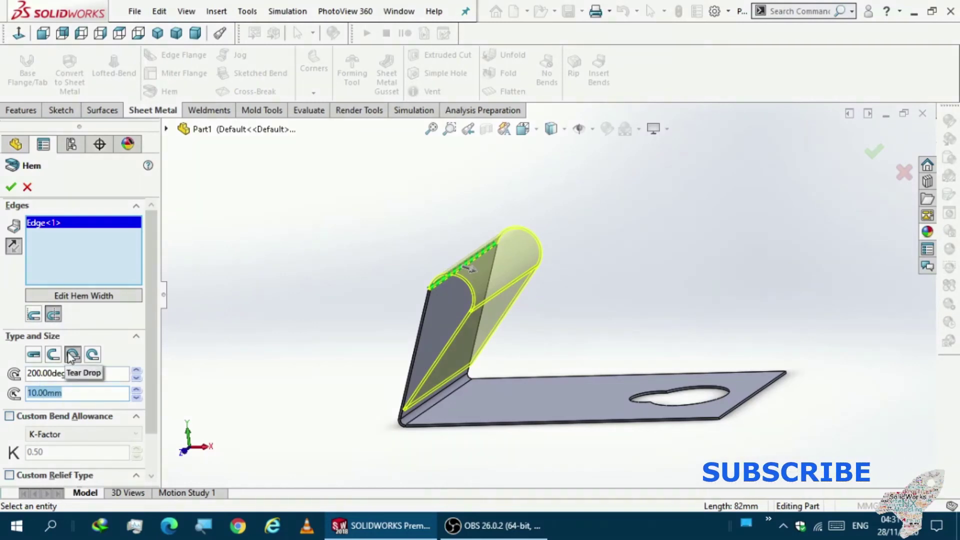
text(5)
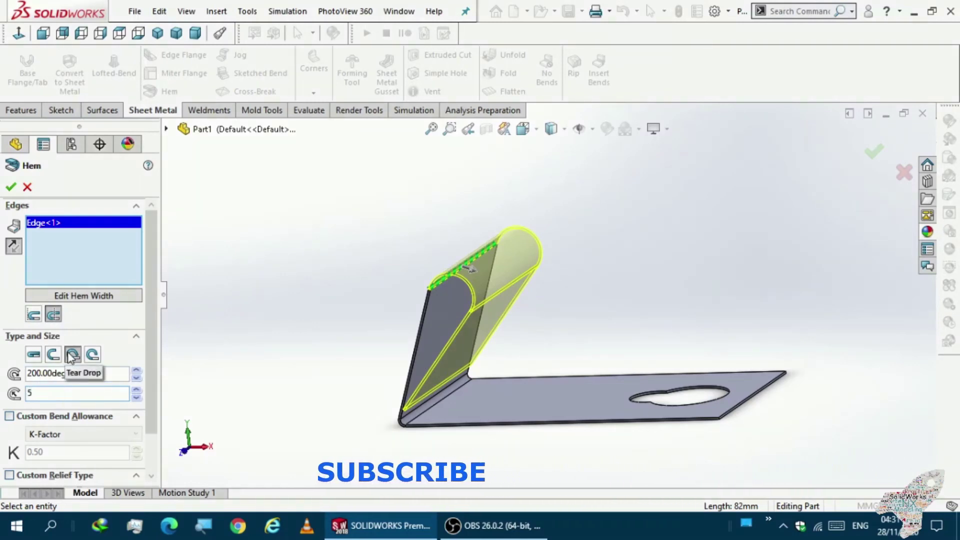
middle_drag(395, 339, 405, 332)
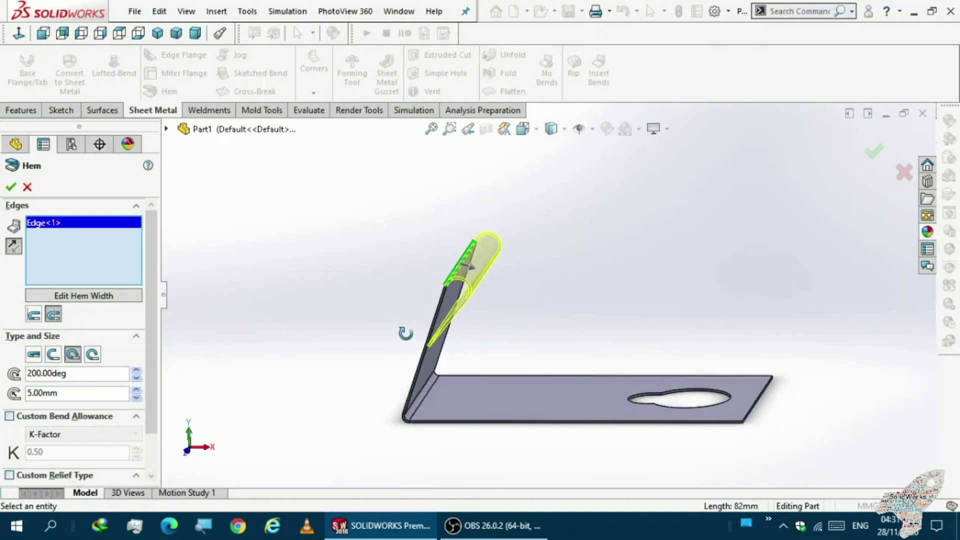
Step: Briefly try the Open hem, return to Tear Drop, and accept it as Hem2
click(53, 357)
click(73, 354)
mouse_move(309, 386)
middle_down()
mouse_move(274, 406)
mouse_move(289, 384)
mouse_move(298, 391)
middle_up()
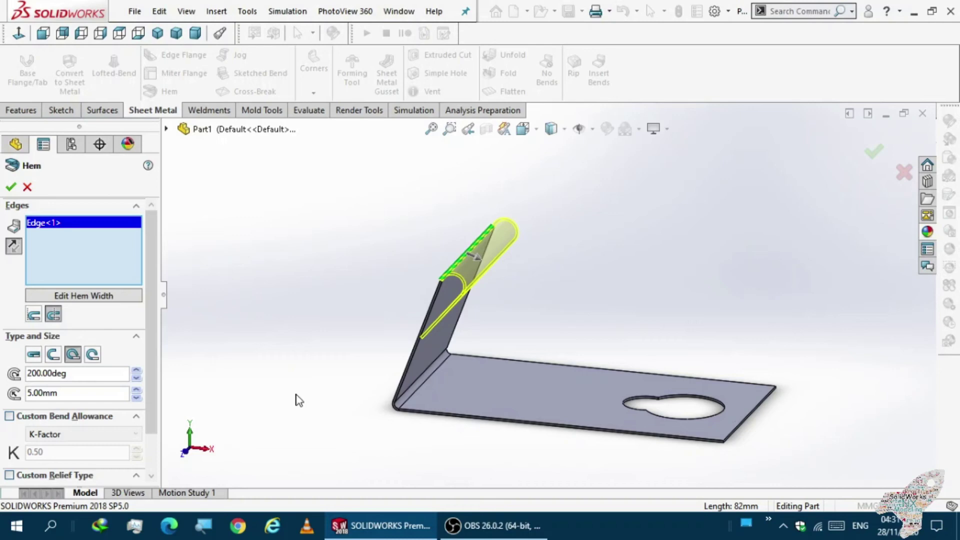
scroll(76, 413, down, 2)
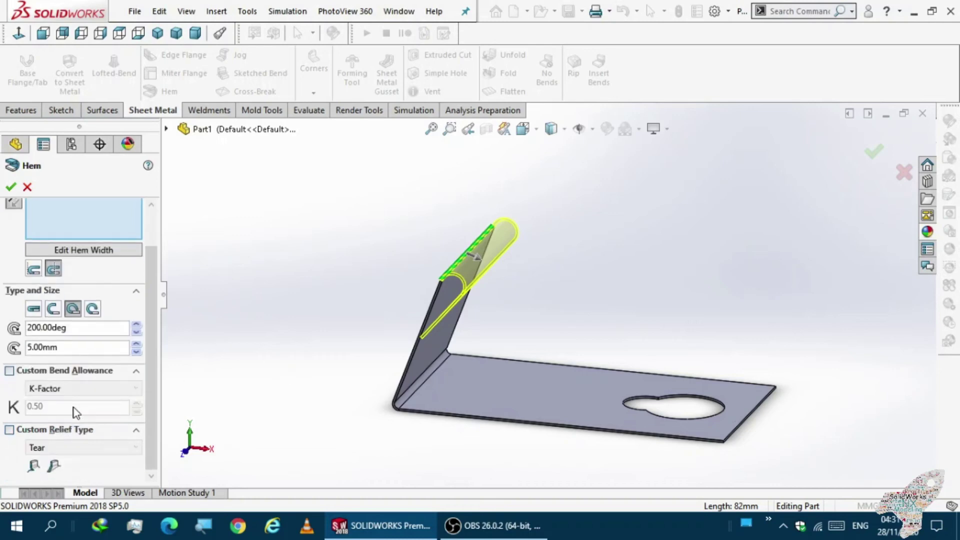
scroll(49, 375, up, 2)
click(11, 188)
mouse_move(253, 270)
middle_down()
mouse_move(281, 283)
mouse_move(257, 272)
mouse_move(265, 265)
mouse_move(240, 277)
mouse_move(243, 289)
mouse_move(214, 274)
mouse_move(294, 268)
mouse_move(254, 293)
mouse_move(232, 255)
mouse_move(310, 264)
middle_up()
mouse_move(594, 296)
middle_down()
mouse_move(565, 332)
mouse_move(504, 336)
mouse_move(518, 362)
mouse_move(521, 328)
mouse_move(508, 337)
middle_up()
Step: Apply the polished copper swatch from Appearances > Metal > Copper to the whole bracket
click(610, 132)
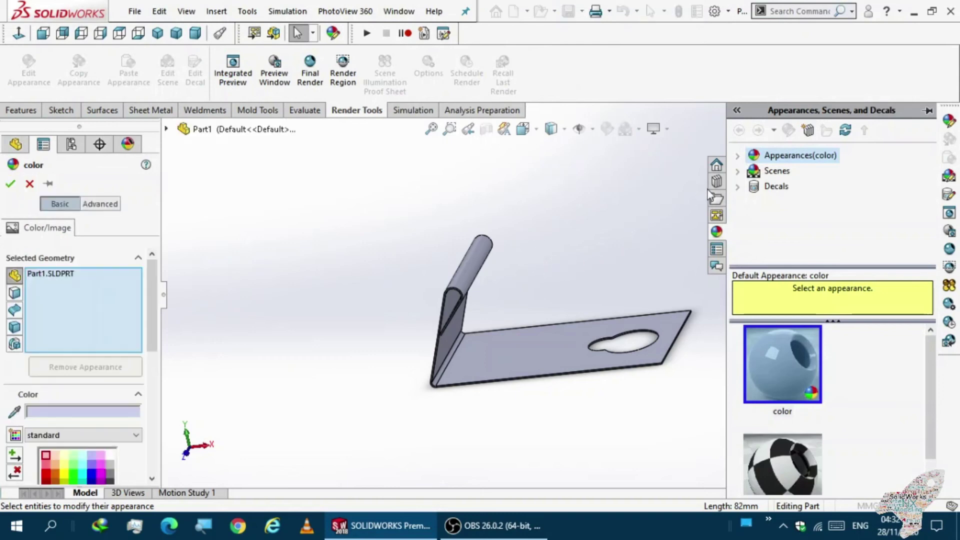
click(737, 156)
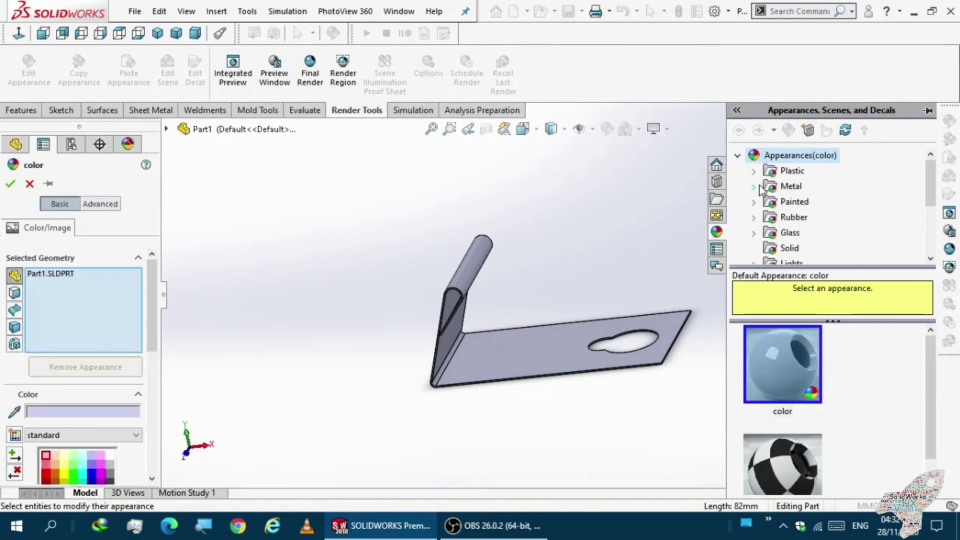
click(754, 186)
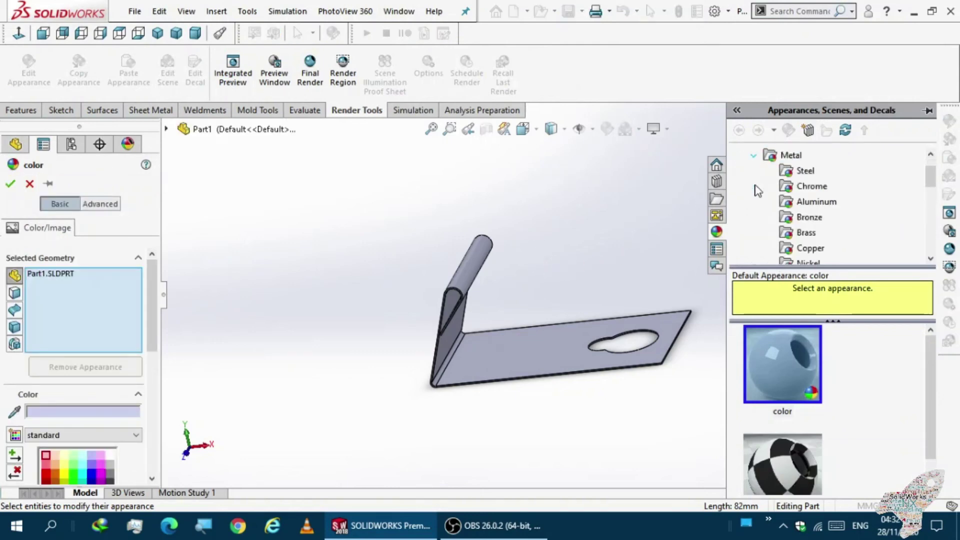
click(789, 172)
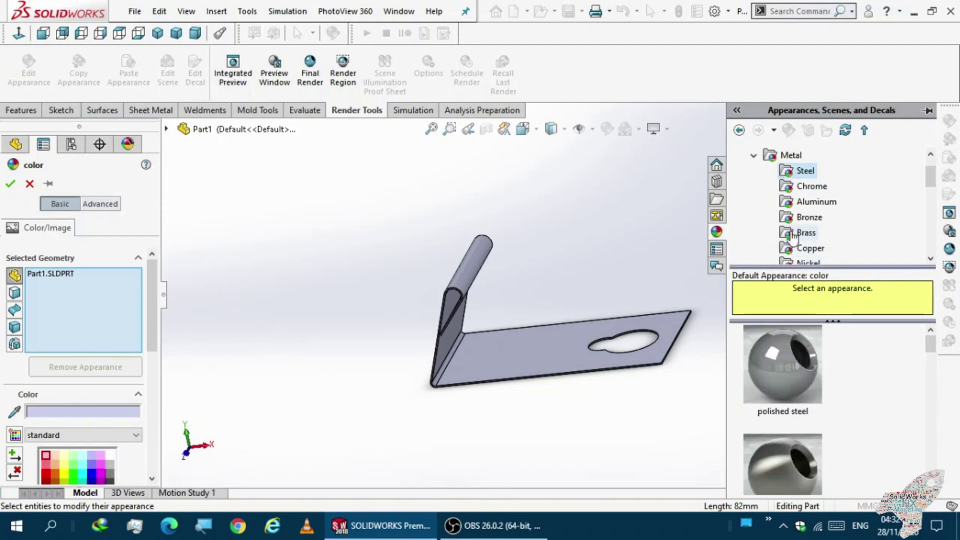
scroll(792, 237, down, 1)
scroll(791, 238, down, 1)
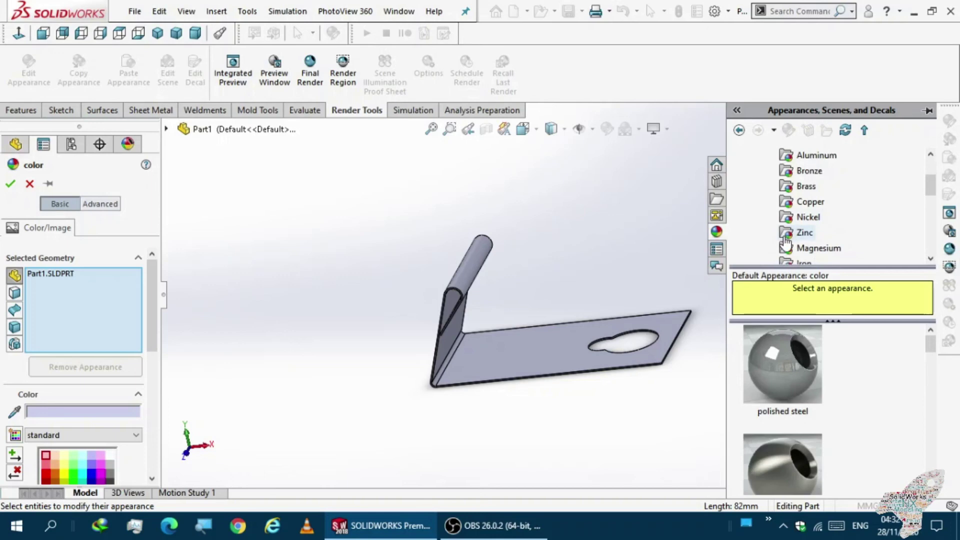
scroll(781, 239, down, 1)
scroll(768, 256, down, 1)
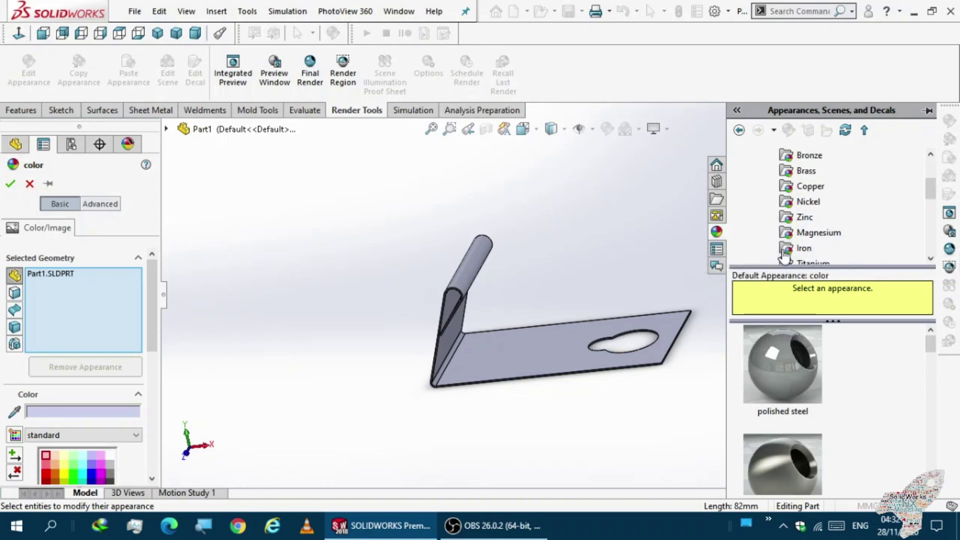
click(796, 204)
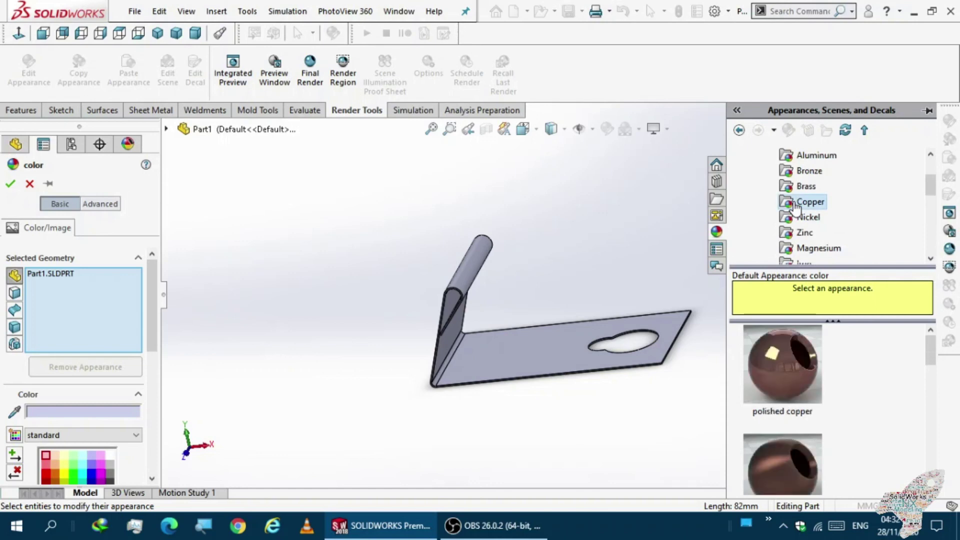
click(766, 355)
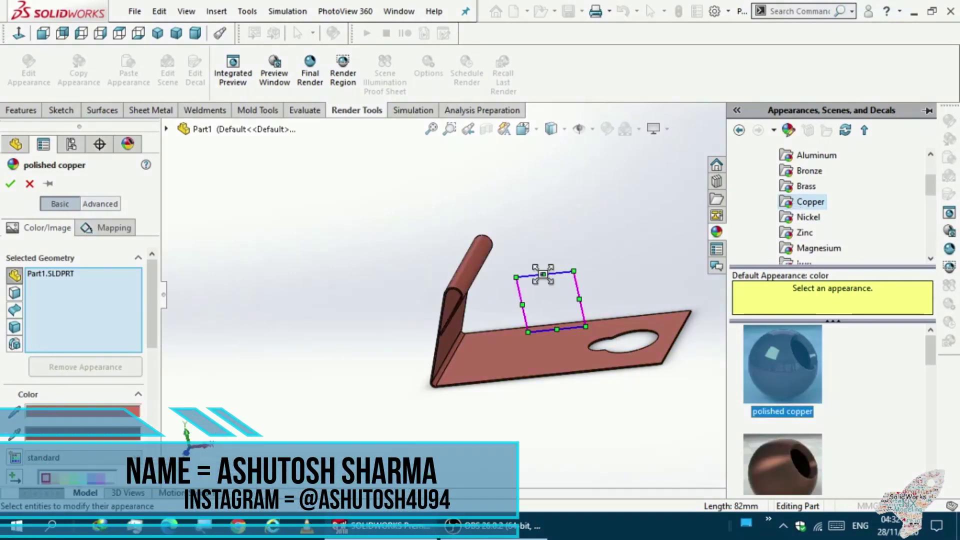
Step: Reposition and resize the copper appearance mapping box
drag(543, 273, 481, 227)
mouse_move(480, 227)
middle_down()
mouse_move(535, 255)
mouse_move(495, 242)
mouse_move(518, 258)
middle_up()
mouse_move(631, 299)
mouse_down()
mouse_move(660, 306)
mouse_move(590, 307)
mouse_move(691, 311)
mouse_move(669, 311)
mouse_move(724, 332)
mouse_move(714, 323)
mouse_up()
mouse_move(633, 314)
middle_down()
mouse_move(660, 313)
mouse_move(645, 313)
middle_up()
Step: Confirm the copper appearance and orbit the finished bracket to an isometric view
click(15, 184)
mouse_move(350, 284)
middle_down()
mouse_move(307, 281)
mouse_move(311, 306)
mouse_move(430, 296)
mouse_move(698, 331)
mouse_move(516, 301)
mouse_move(425, 263)
mouse_move(464, 272)
mouse_move(451, 263)
mouse_move(435, 455)
middle_up()
key(Escape)
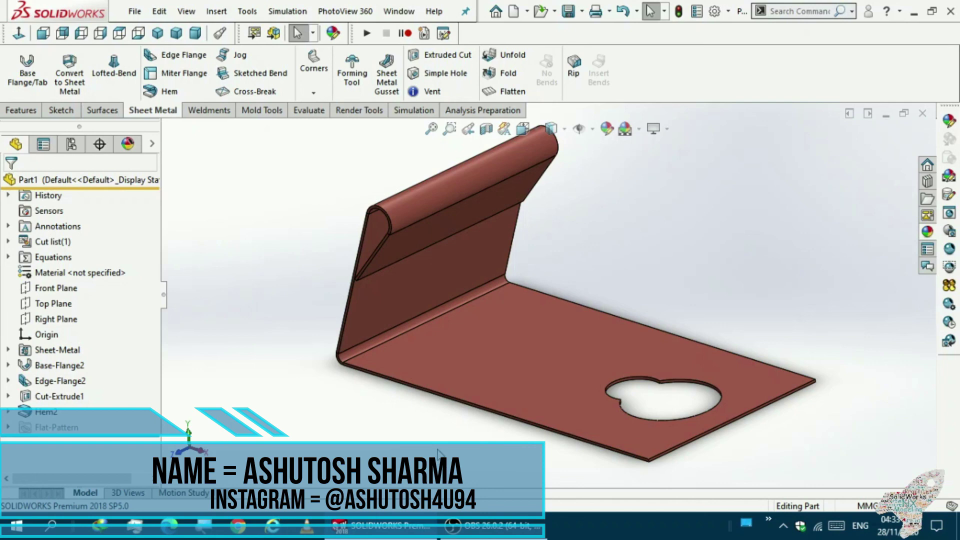
mouse_move(438, 452)
middle_down()
mouse_move(453, 457)
mouse_move(468, 424)
mouse_move(299, 373)
mouse_move(345, 430)
mouse_move(393, 445)
mouse_move(439, 458)
mouse_move(475, 409)
mouse_move(463, 392)
mouse_move(459, 421)
middle_up()
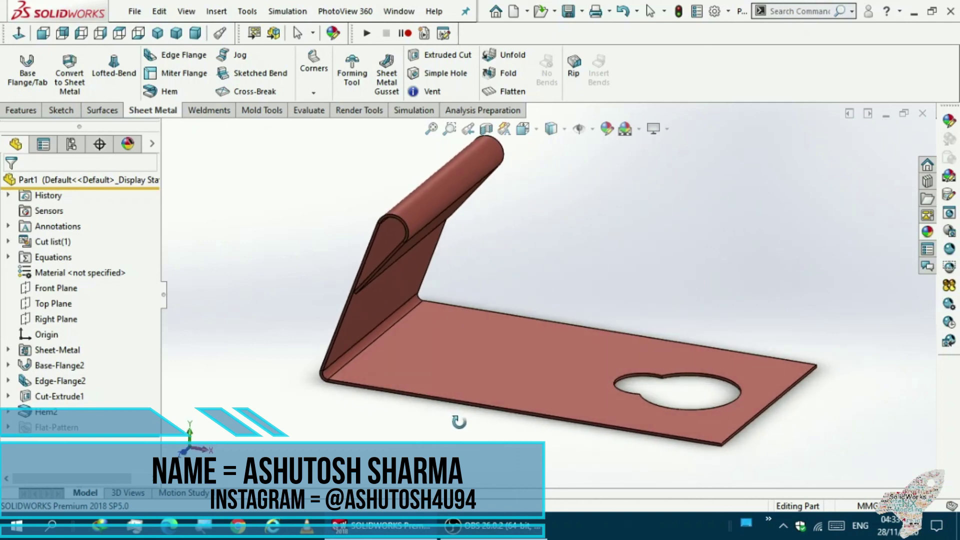
key(Escape)
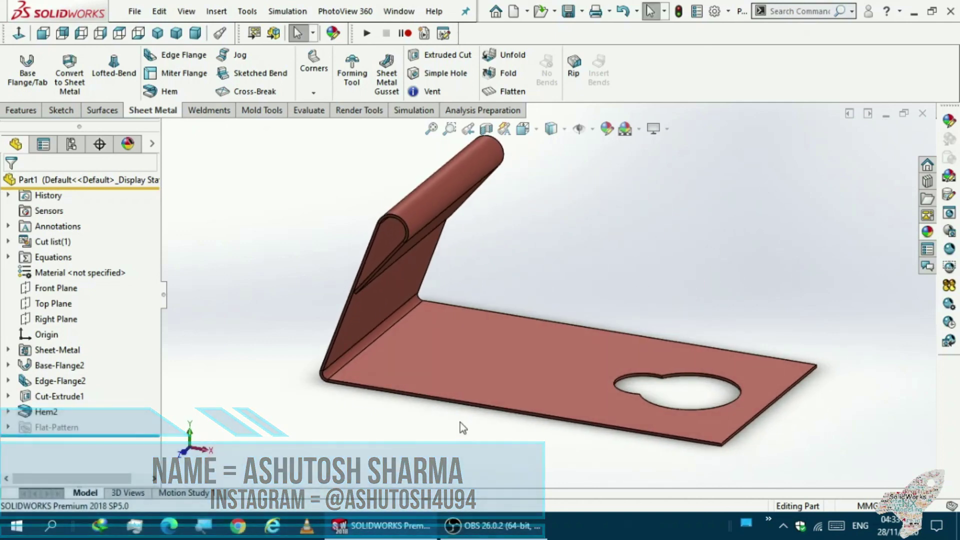